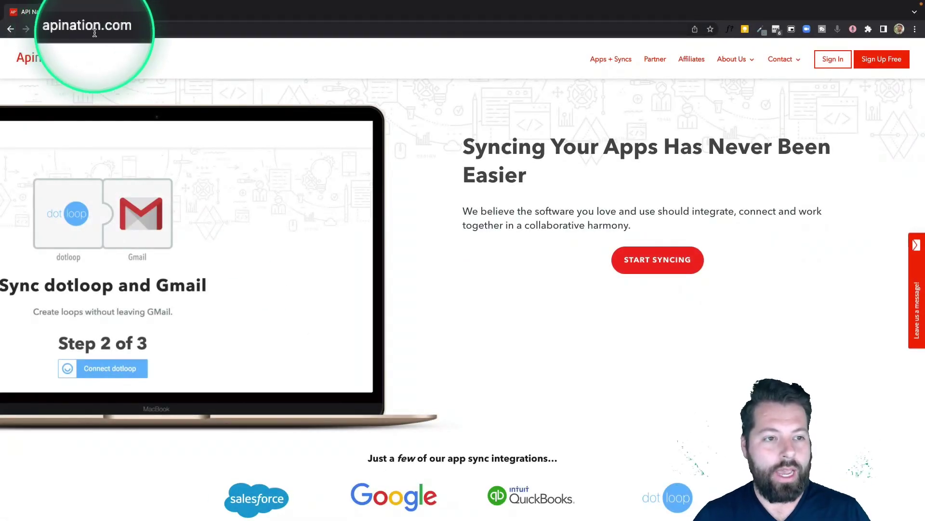
# Step: Start syncing and open the Brivity app's integrations
pyautogui.click(658, 259)
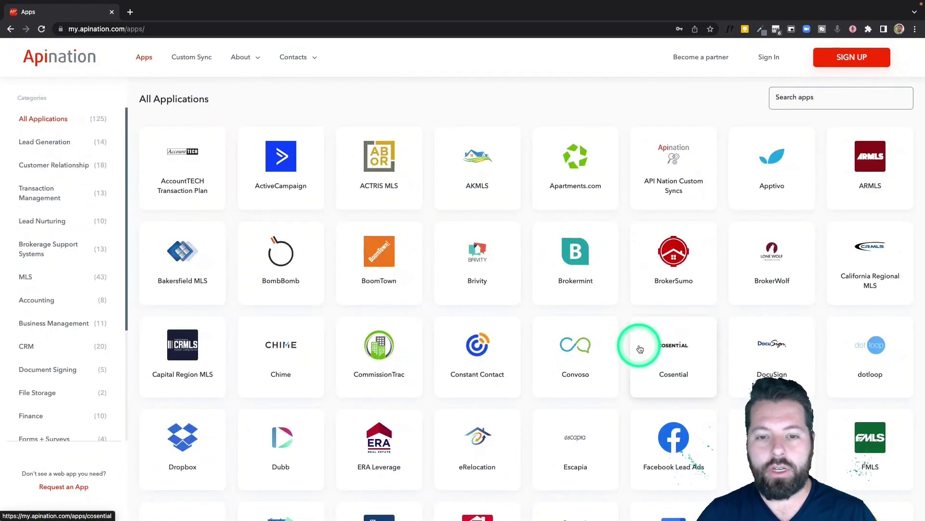
pyautogui.scroll(-1, 640, 347)
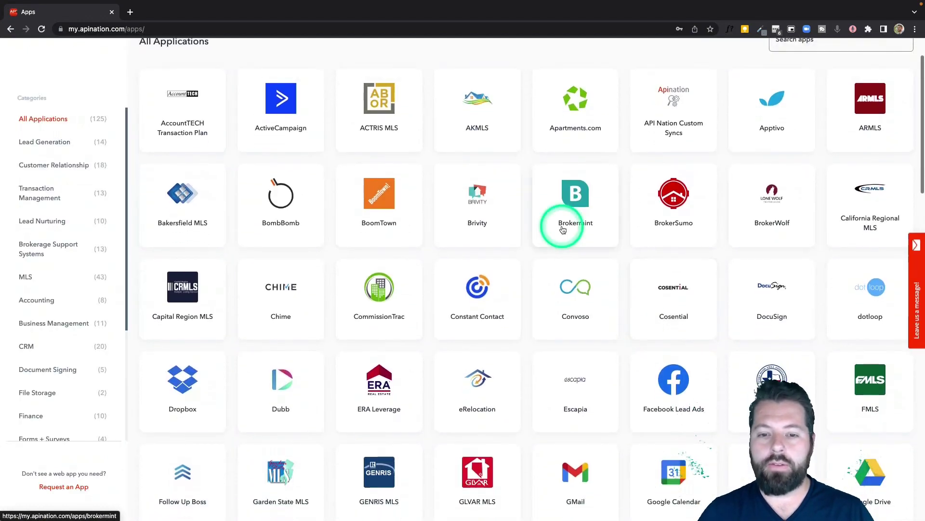
pyautogui.click(480, 214)
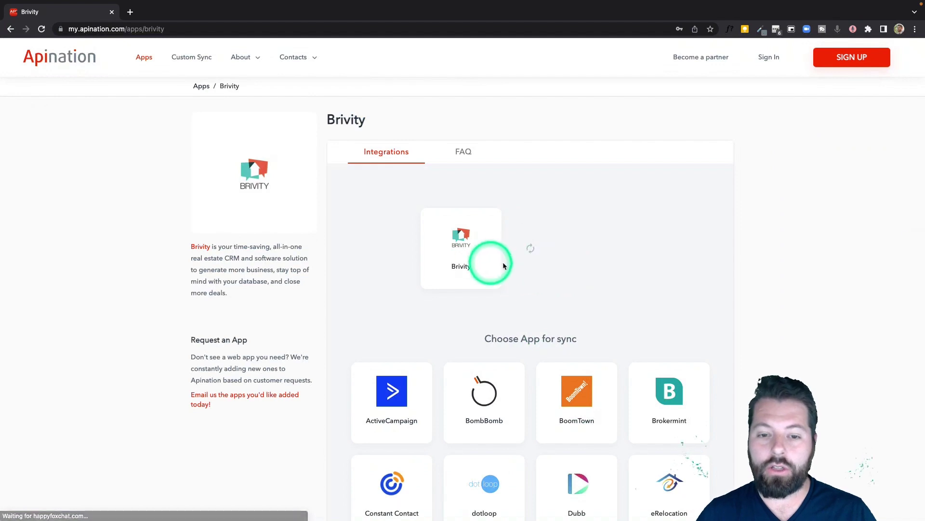
# Step: Choose Google Sheets from the app grid as Brivity's sync partner
pyautogui.scroll(-3, 540, 293)
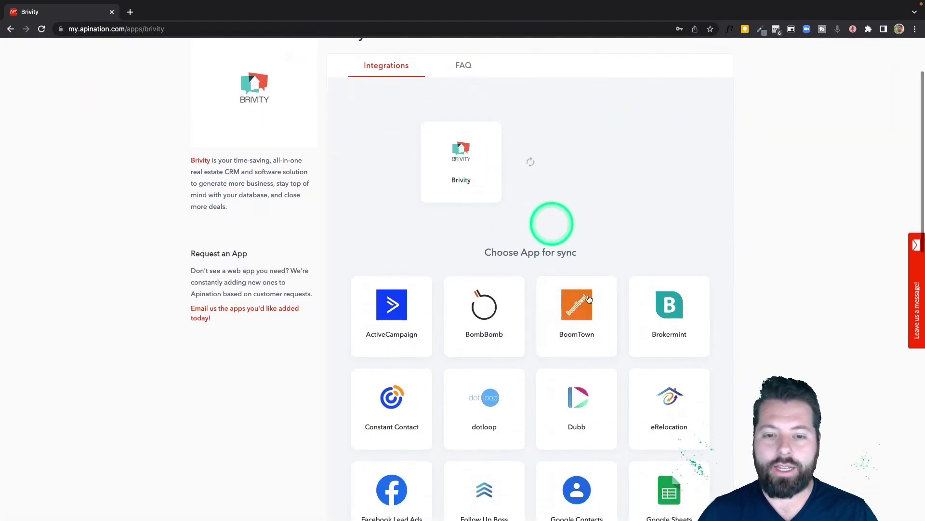
pyautogui.scroll(-2, 588, 294)
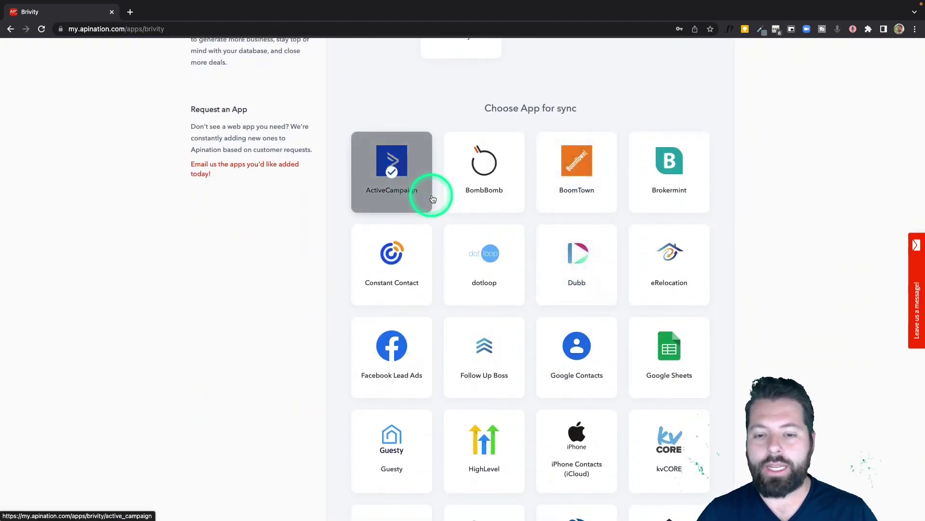
pyautogui.scroll(-3, 562, 405)
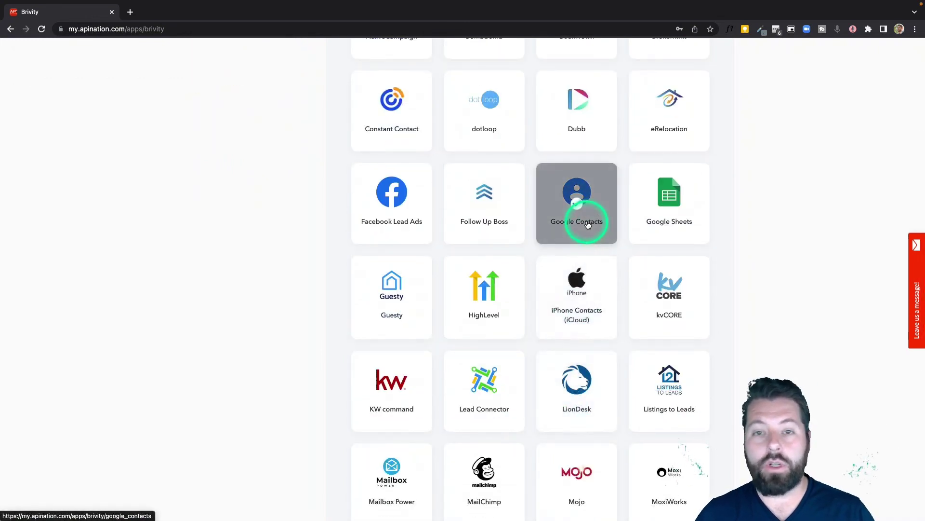
pyautogui.scroll(-1, 582, 318)
pyautogui.scroll(-1, 583, 325)
pyautogui.click(666, 161)
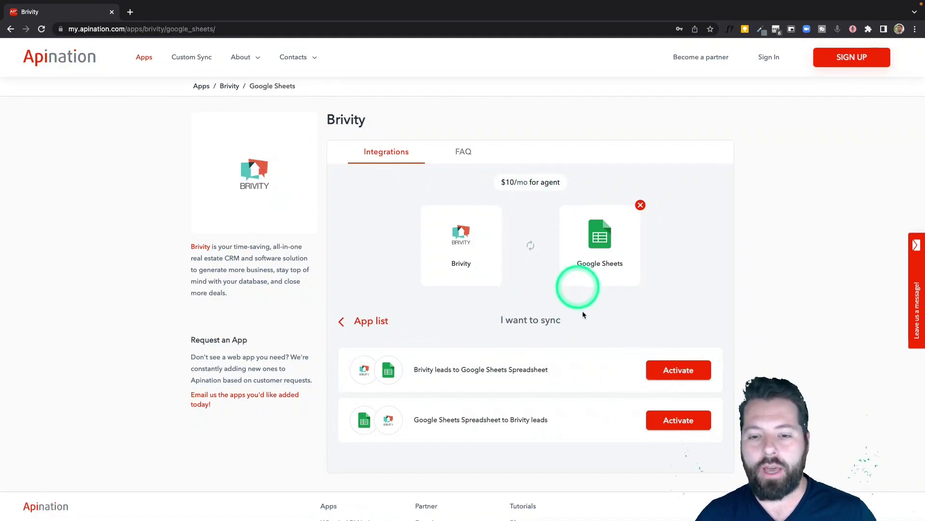
# Step: Activate the 'Brivity leads to Google Sheets Spreadsheet' sync and sign in with a Google account
pyautogui.click(682, 372)
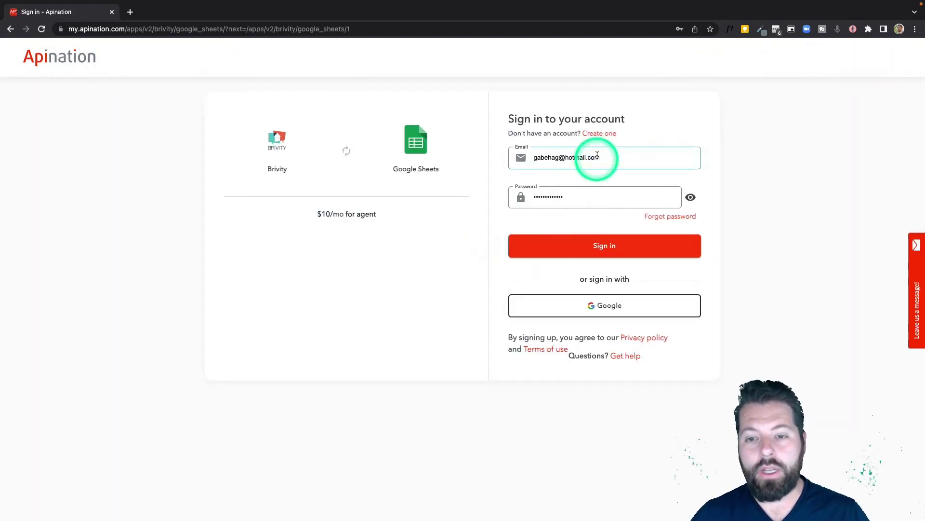
pyautogui.click(606, 309)
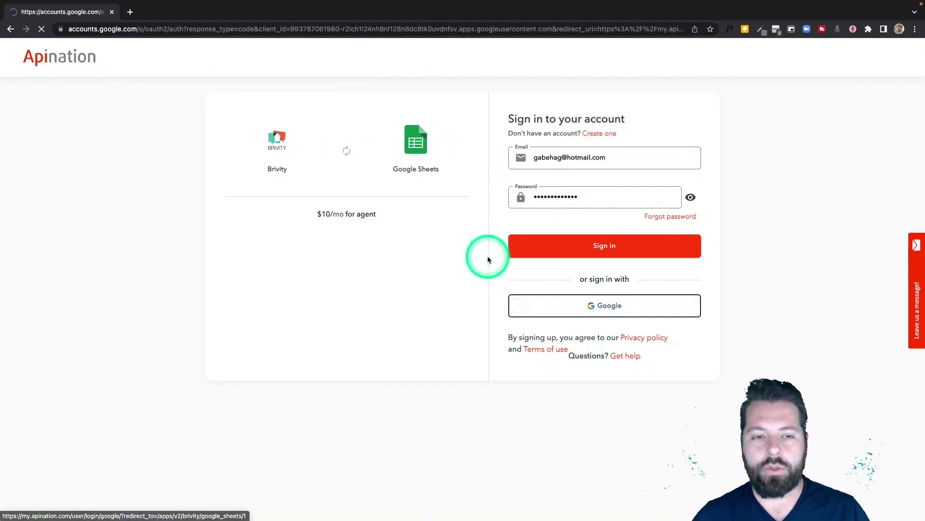
pyautogui.click(407, 242)
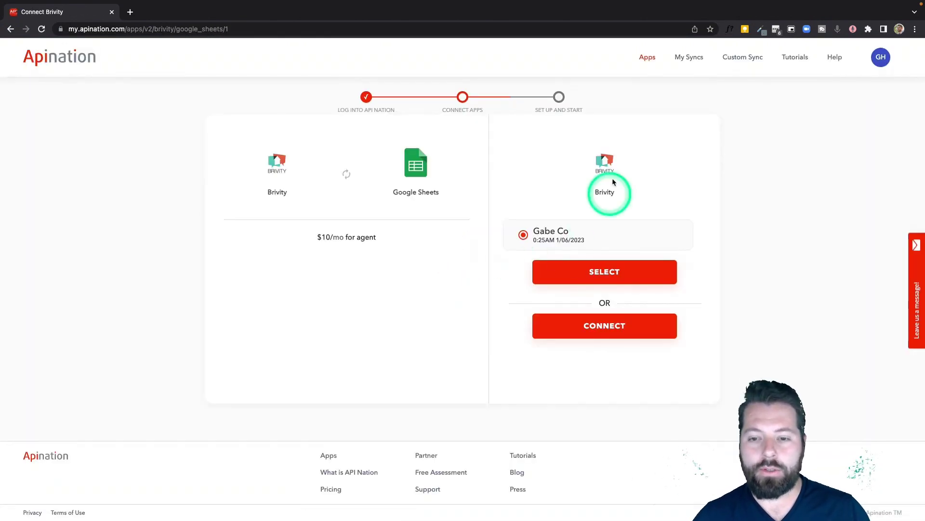
# Step: Add a new Brivity connection with its name, account username and pasted password
pyautogui.click(600, 327)
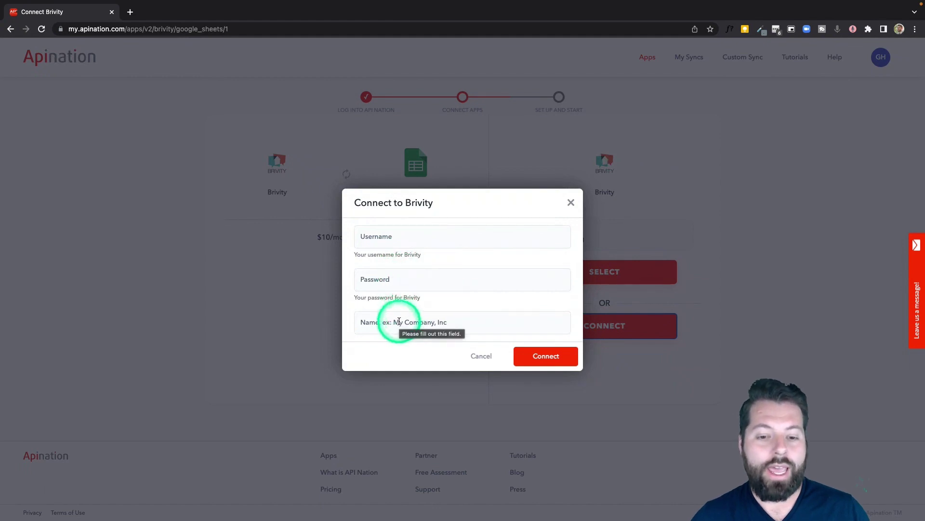
pyautogui.click(439, 324)
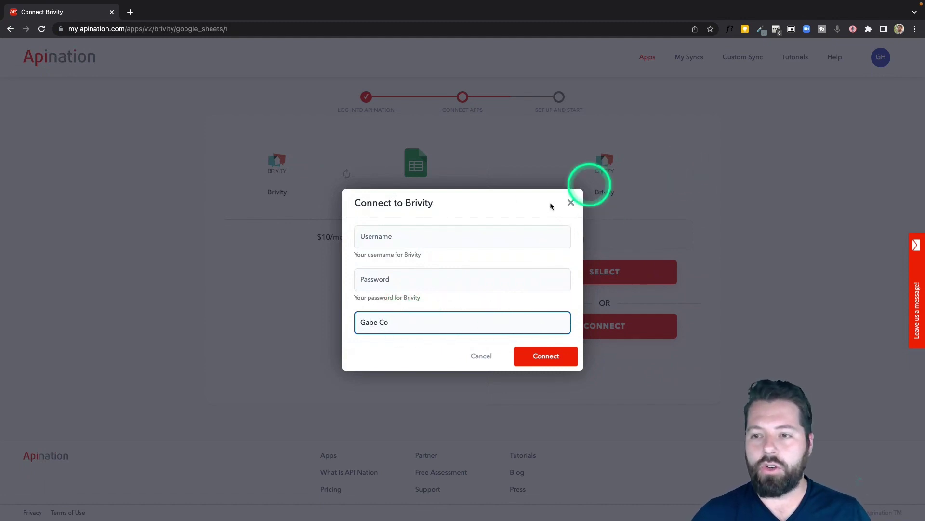
pyautogui.click(414, 241)
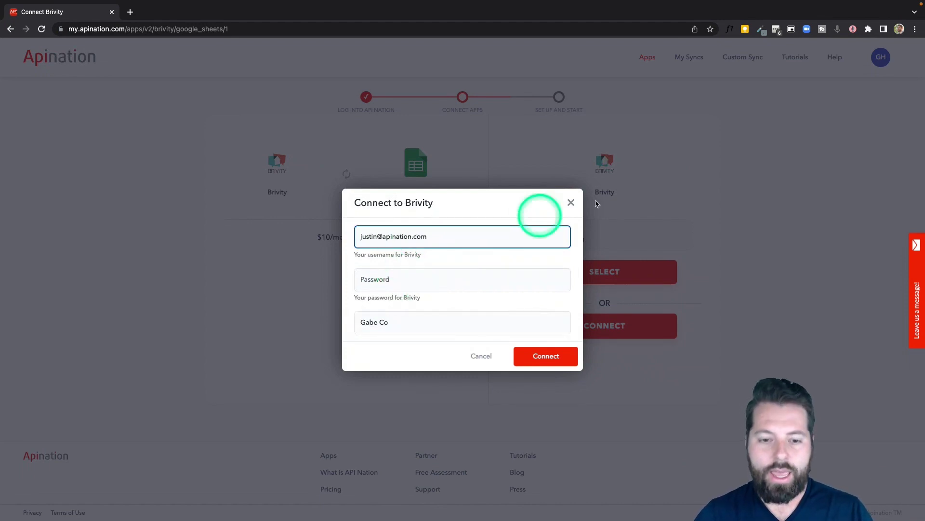
pyautogui.click(389, 274)
pyautogui.hotkey('ctrl', 'v')
pyautogui.click(542, 355)
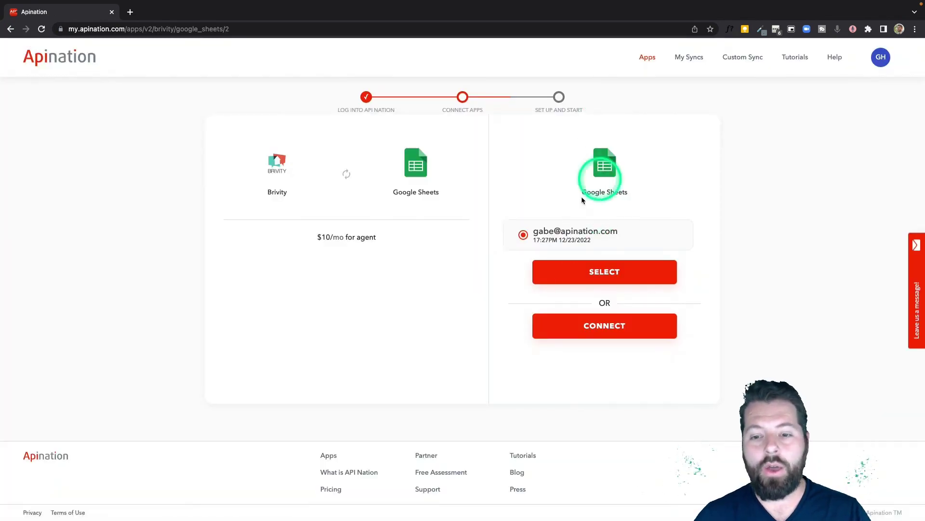
# Step: Connect a Google account and allow Apination access to Google Sheets
pyautogui.click(611, 326)
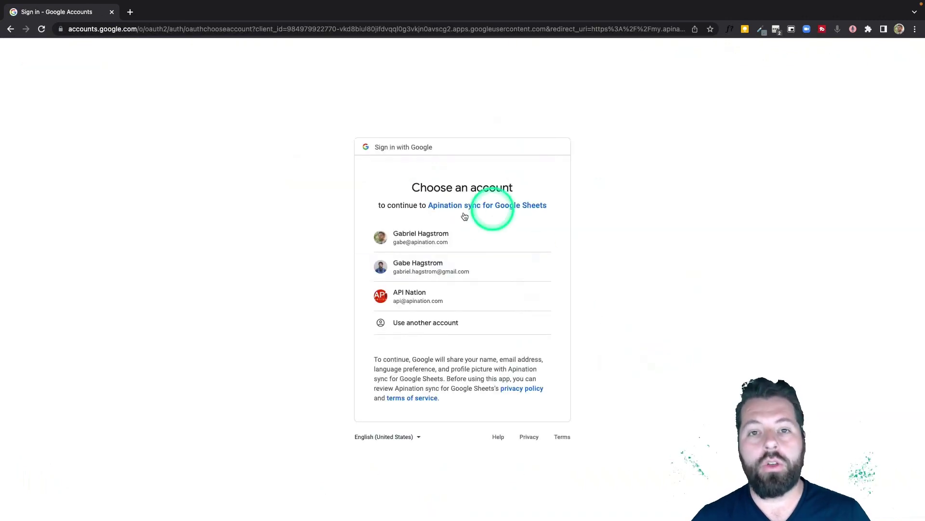
pyautogui.click(438, 247)
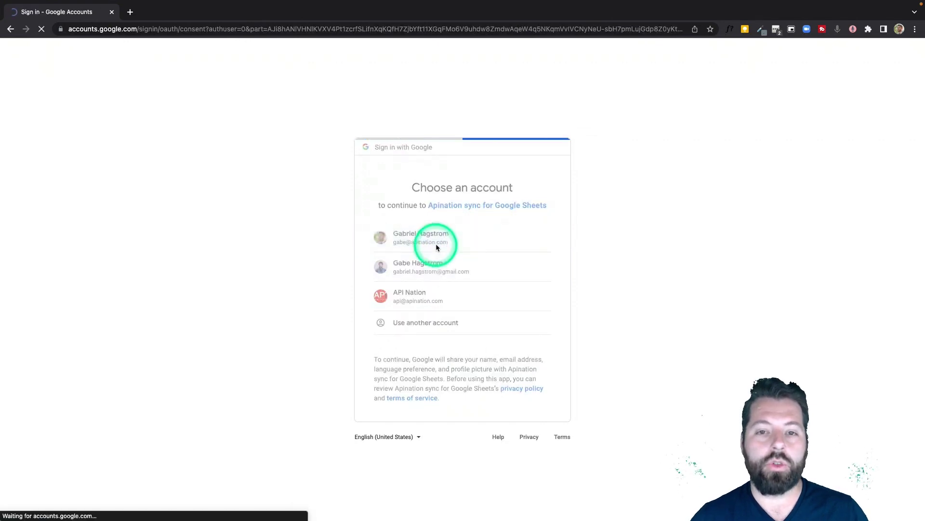
pyautogui.click(485, 409)
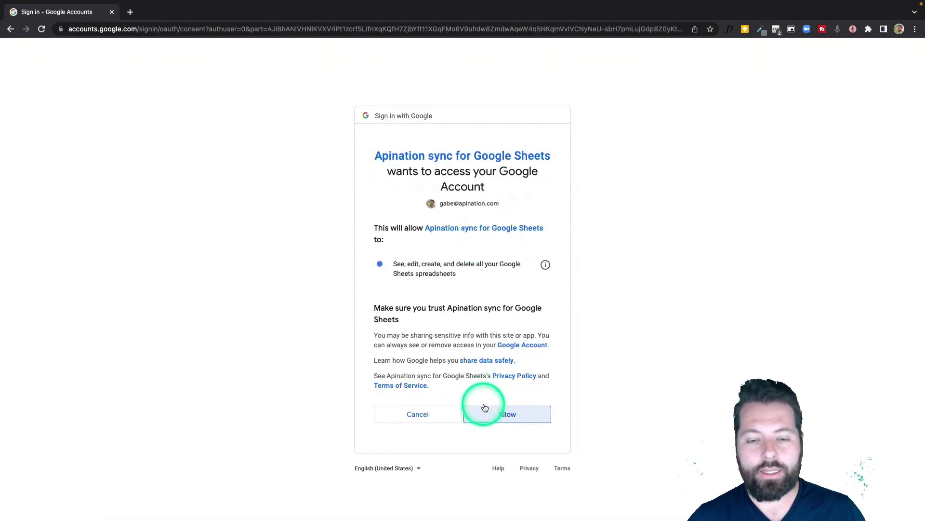
pyautogui.scroll(-2, 473, 253)
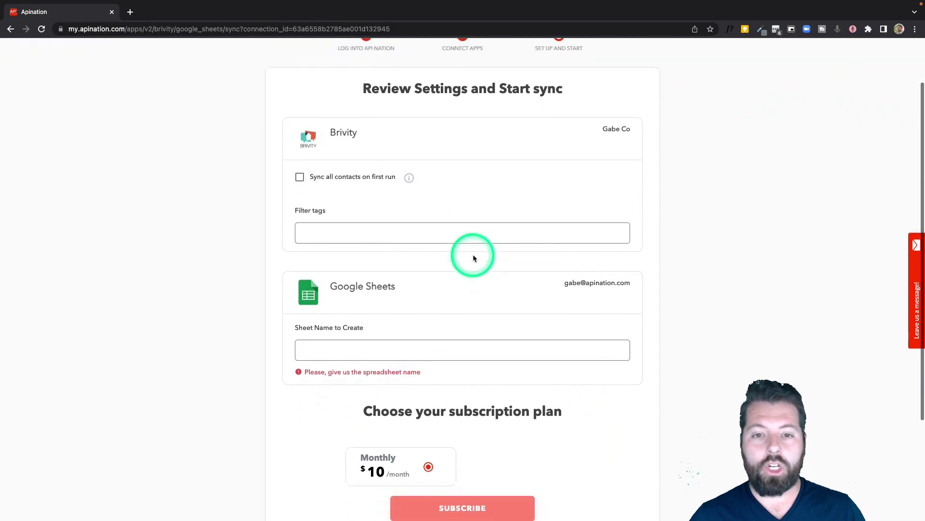
# Step: Enable 'Sync all contacts on first run' and enter 'fsbo' as a filter tag
pyautogui.scroll(-1, 471, 192)
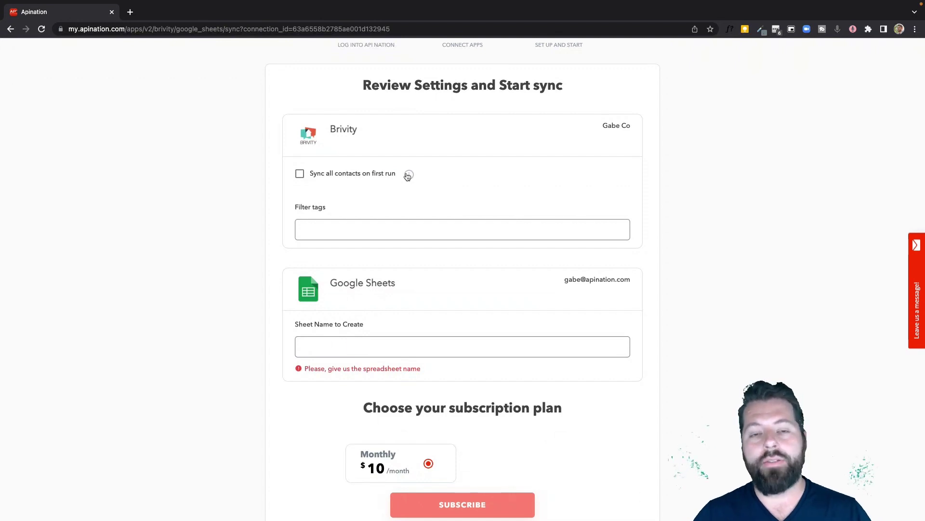
pyautogui.click(301, 174)
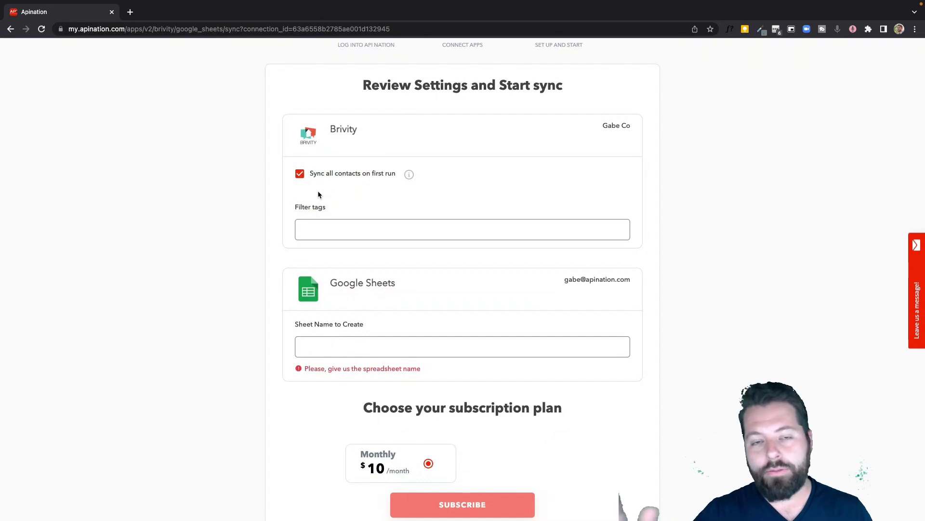
pyautogui.click(345, 226)
pyautogui.scroll(-1, 356, 222)
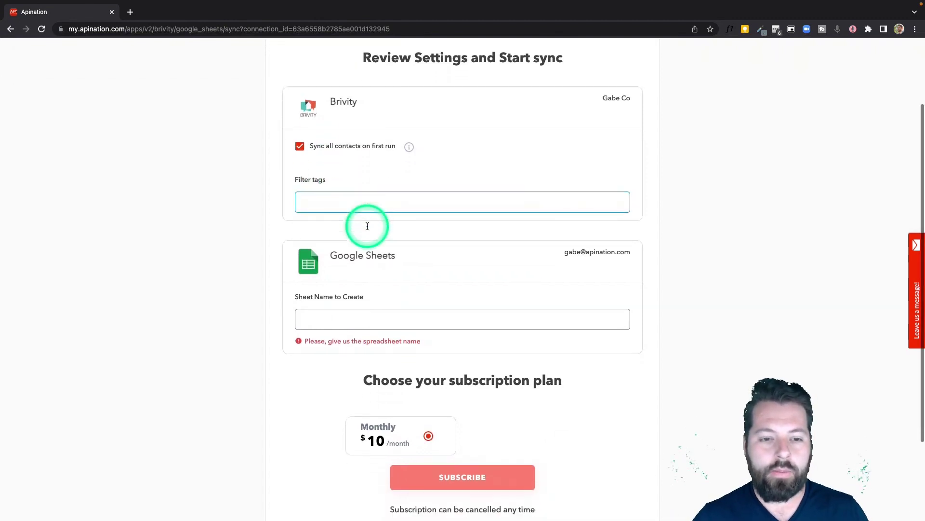
pyautogui.click(342, 192)
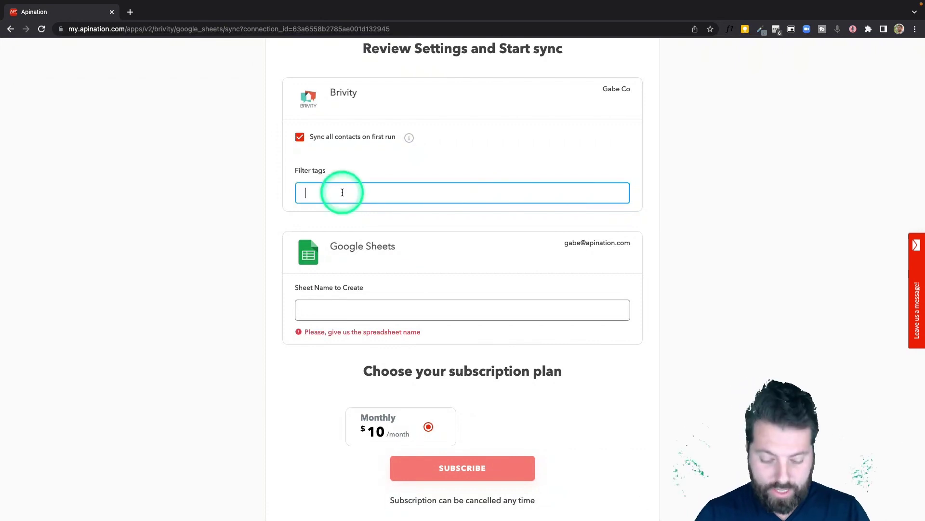
pyautogui.write('fsbo')
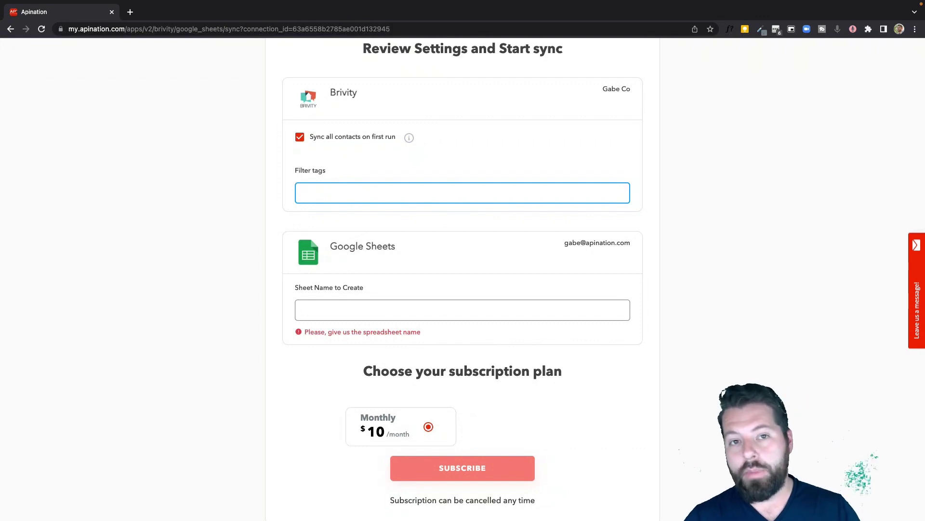
# Step: Name the sheet to create 'Brivity Master Sheet' and subscribe to the $10 monthly plan
pyautogui.scroll(-2, 399, 231)
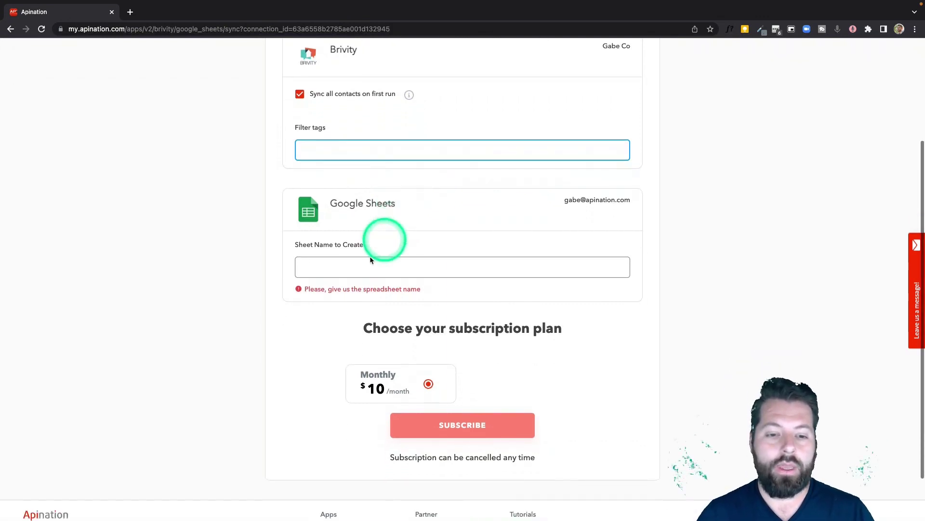
pyautogui.click(367, 261)
pyautogui.write('Bri')
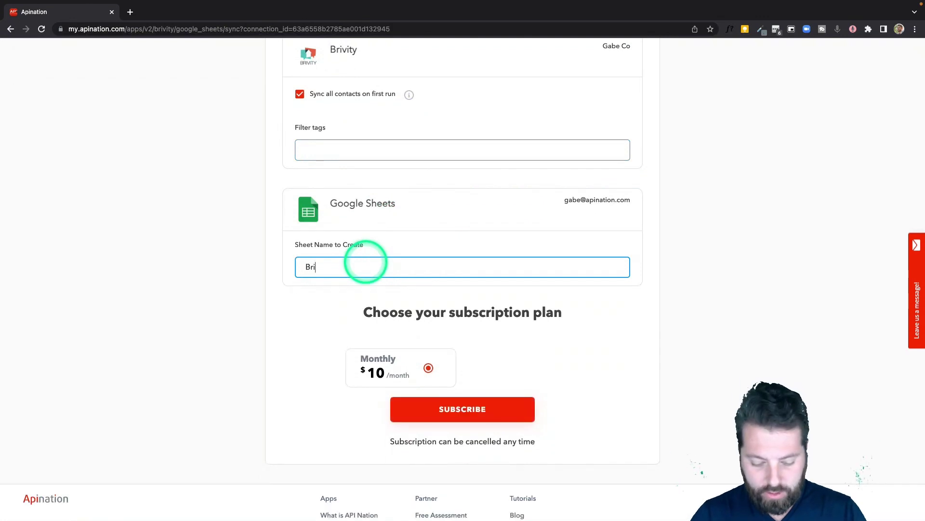
pyautogui.write('vity Master She')
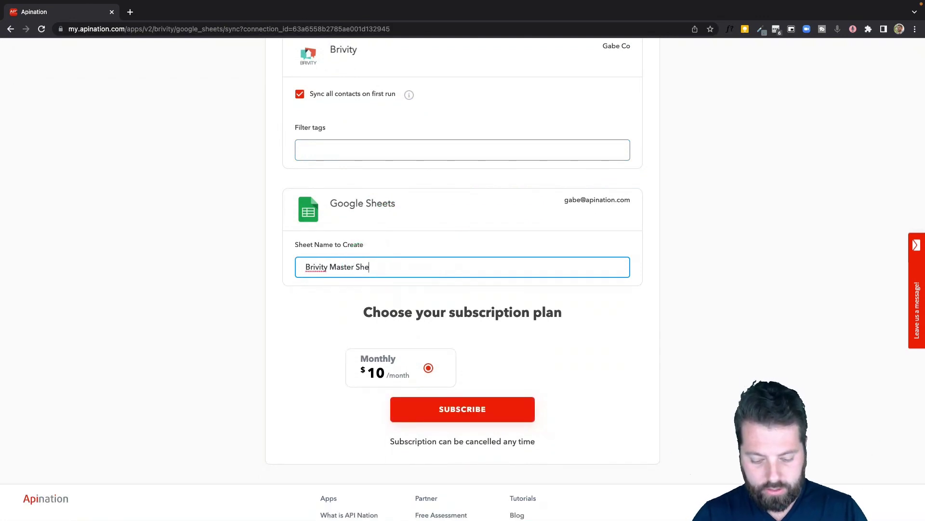
pyautogui.write('et')
pyautogui.click(452, 409)
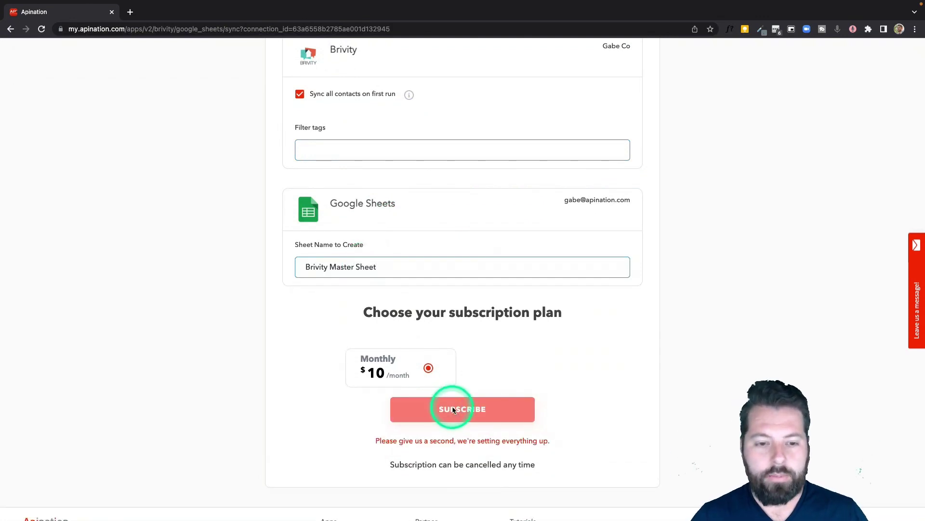
pyautogui.click(479, 308)
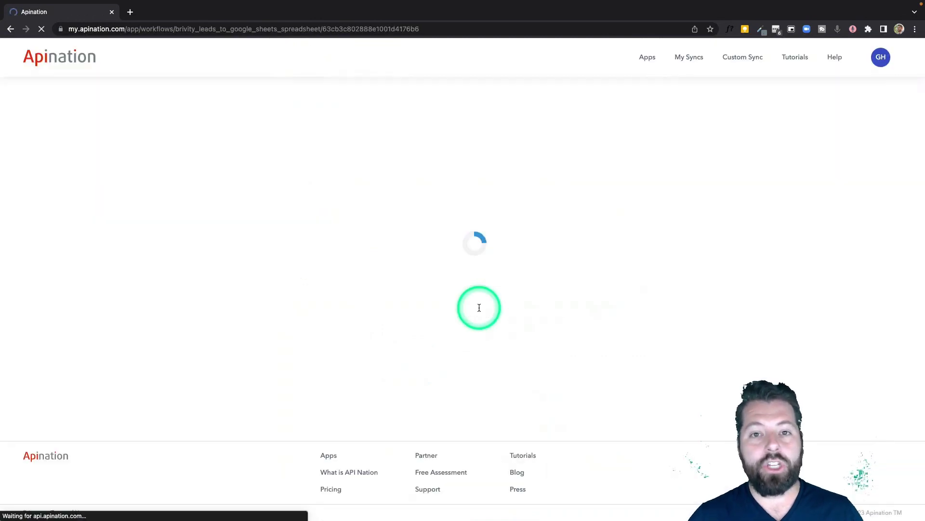
# Step: Review the Brivity trigger settings, filter tags and sheet name fields
pyautogui.scroll(-1, 489, 259)
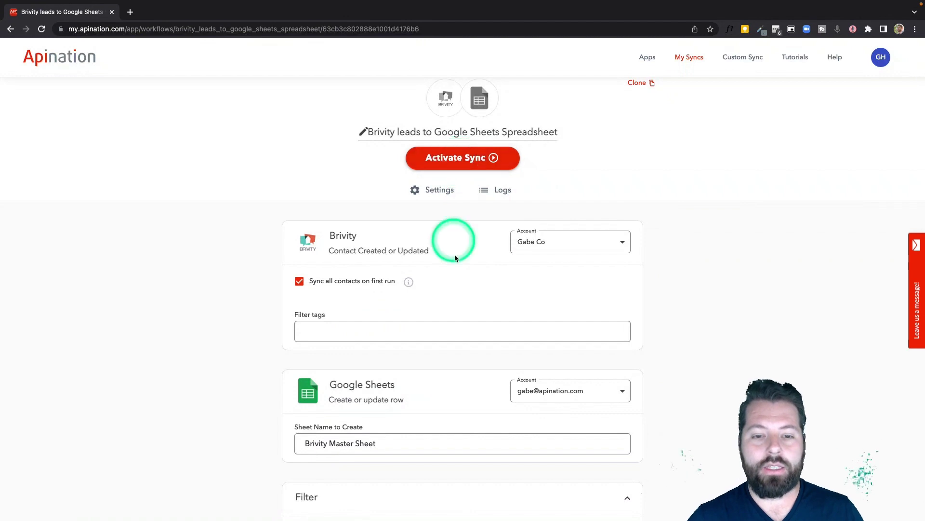
pyautogui.scroll(-5, 455, 255)
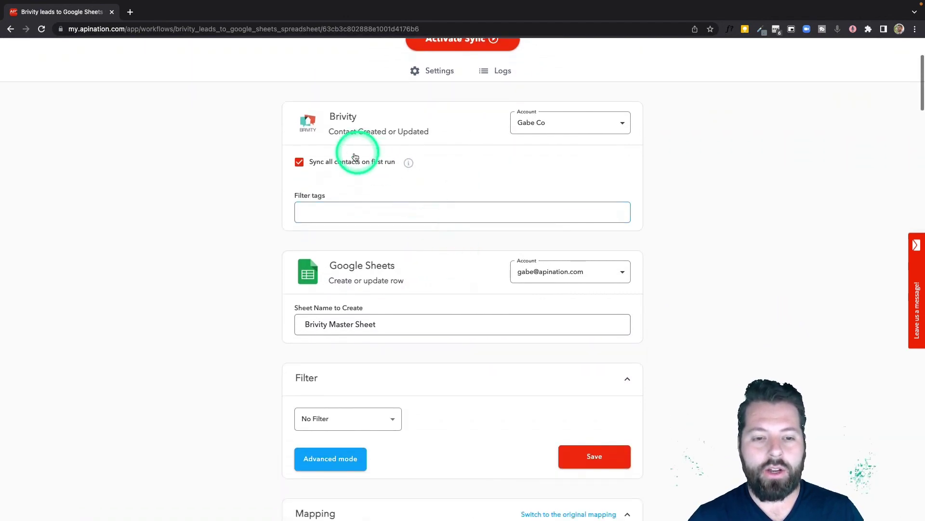
pyautogui.click(340, 214)
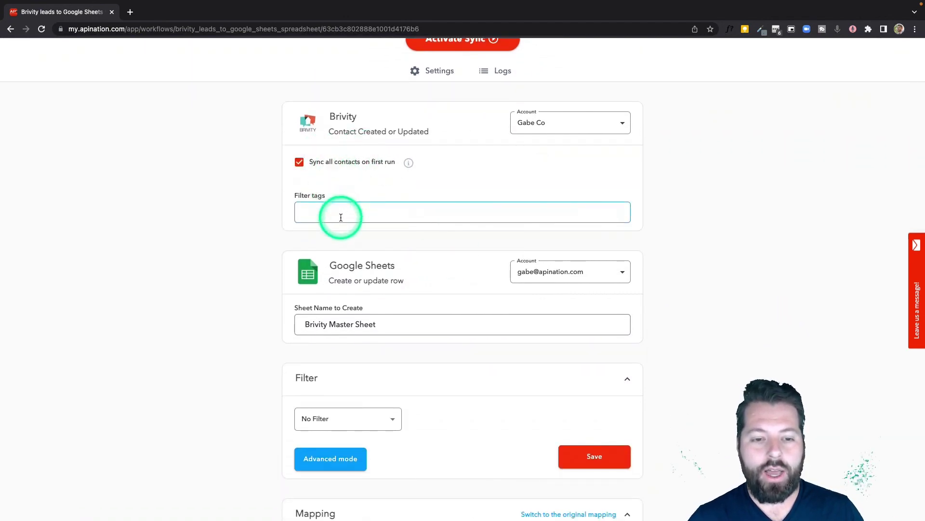
pyautogui.scroll(-5, 363, 244)
pyautogui.click(300, 212)
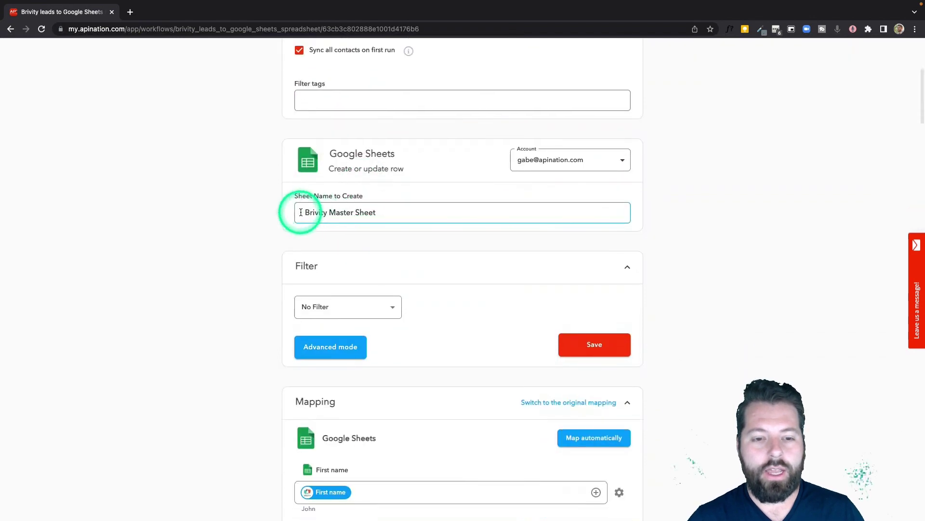
pyautogui.scroll(-1, 395, 237)
pyautogui.scroll(-2, 413, 244)
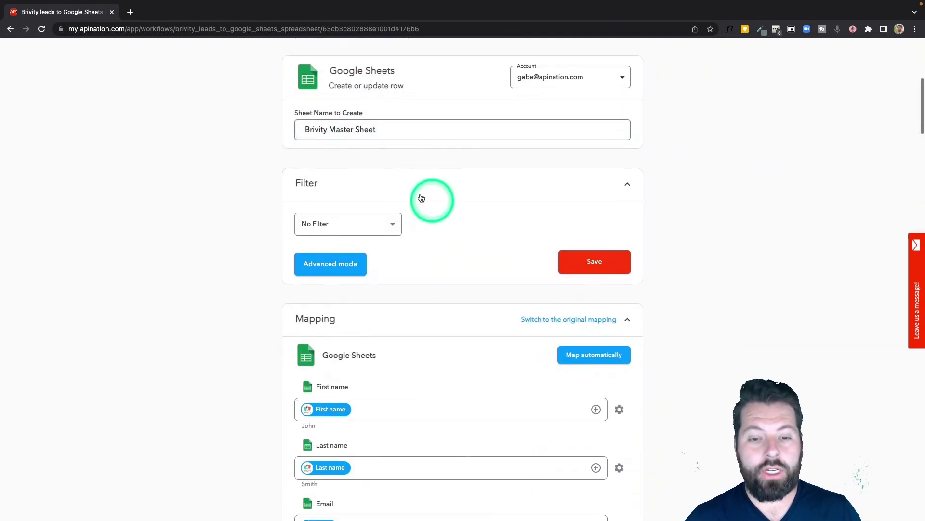
# Step: Browse the filter field list, leave No Filter selected, and review the field mapping
pyautogui.click(392, 226)
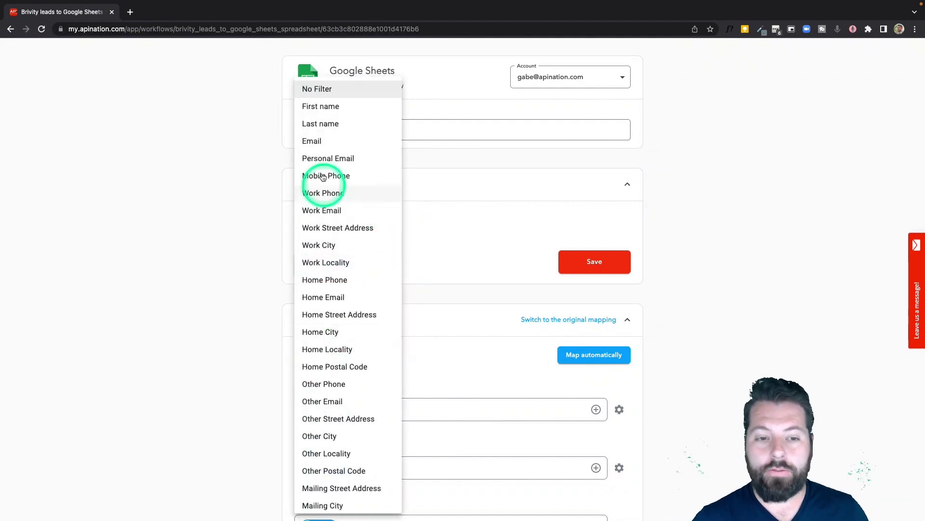
pyautogui.scroll(-3, 344, 369)
pyautogui.scroll(-4, 343, 368)
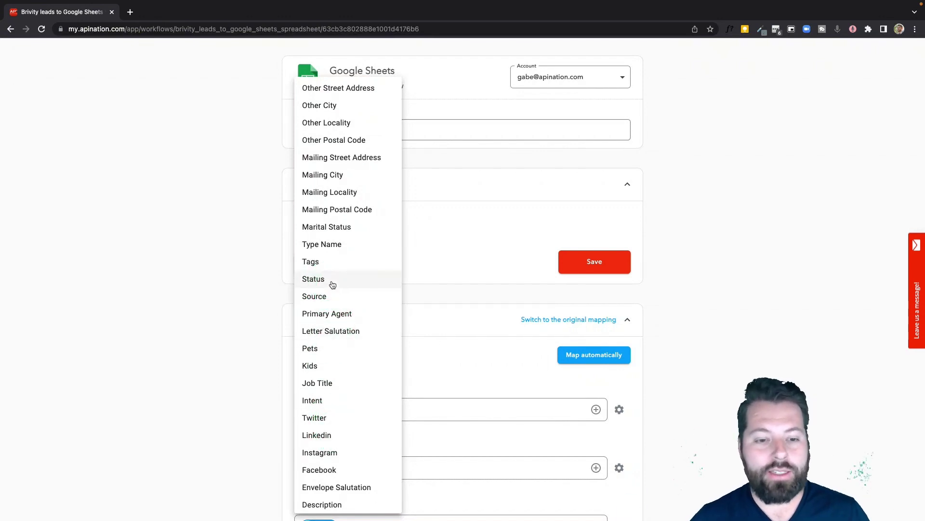
pyautogui.click(468, 279)
pyautogui.scroll(-1, 454, 279)
pyautogui.scroll(-5, 452, 277)
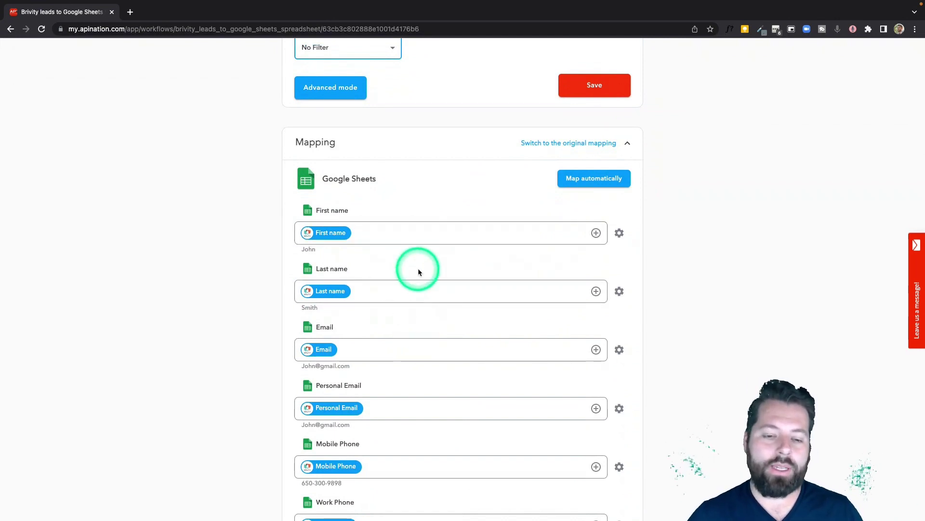
pyautogui.scroll(-3, 418, 268)
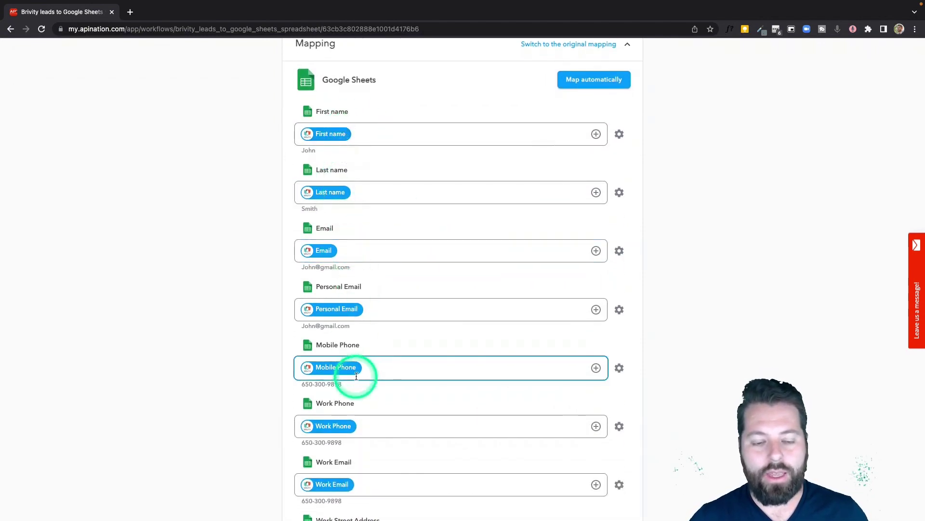
pyautogui.scroll(-1, 356, 374)
pyautogui.scroll(-1, 356, 376)
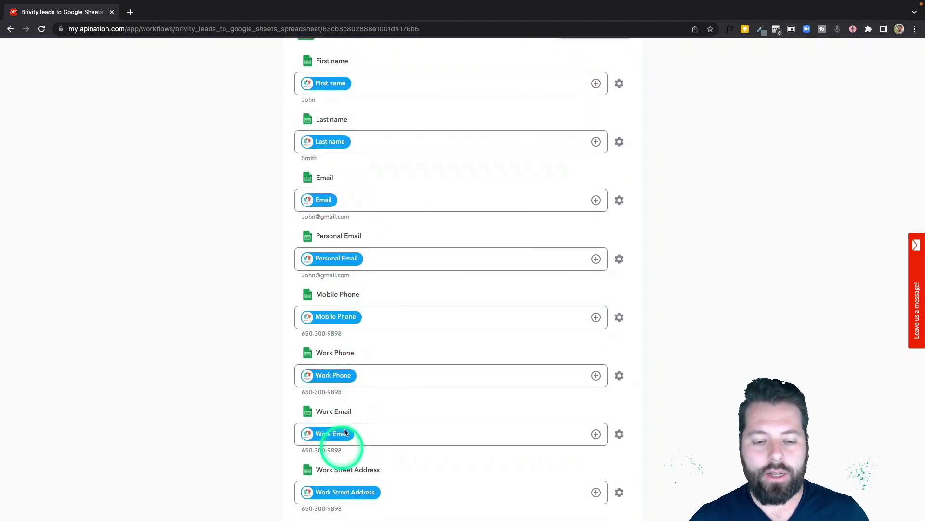
# Step: Activate the Brivity leads to Google Sheets sync from the top of its page
pyautogui.scroll(15, 374, 369)
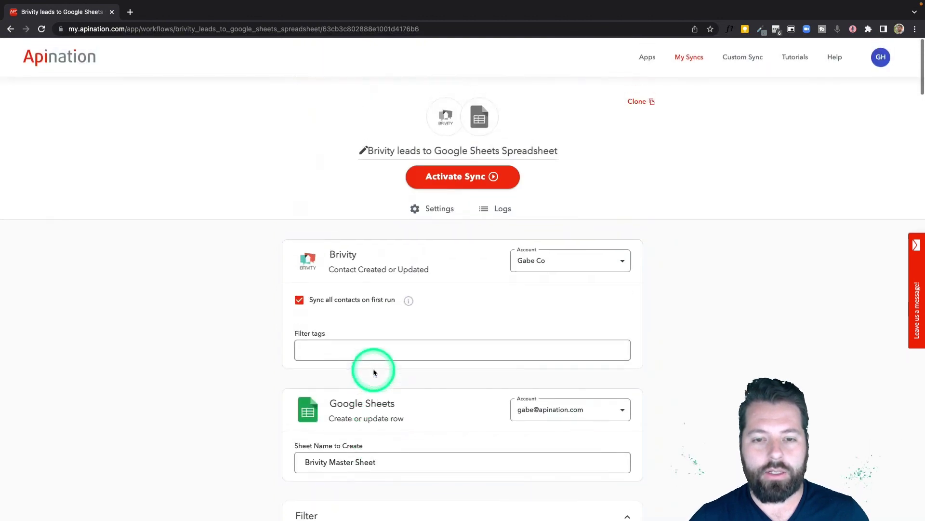
pyautogui.click(466, 180)
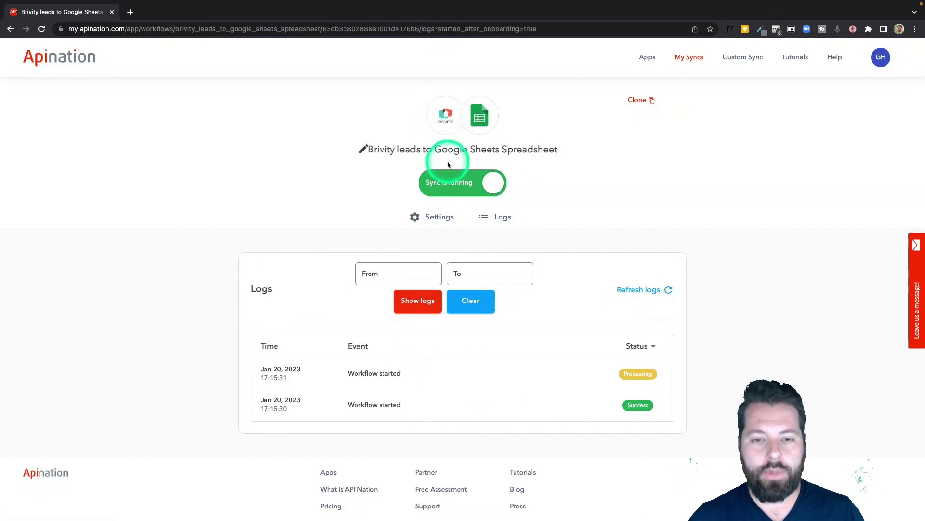
# Step: Bring up the Brivity–Google Sheets sync options again and open a new browser tab
pyautogui.click(449, 118)
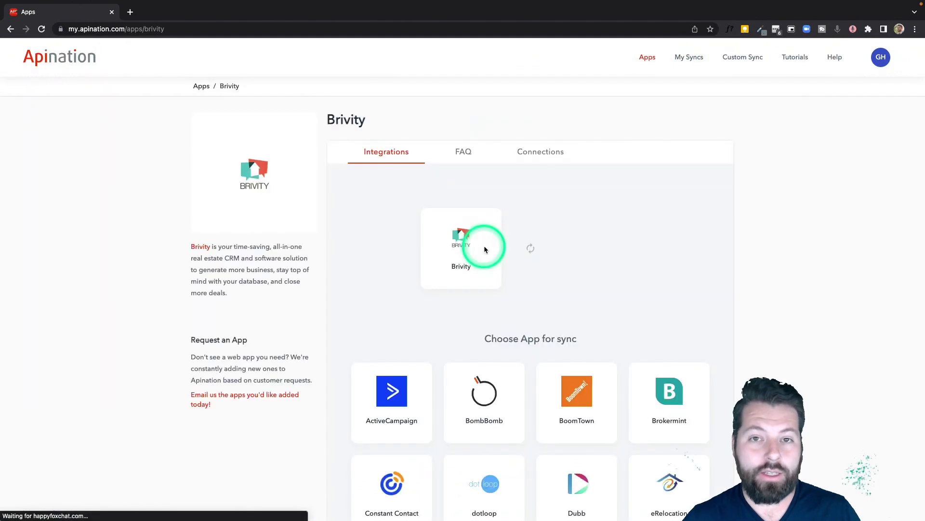
pyautogui.scroll(-5, 531, 304)
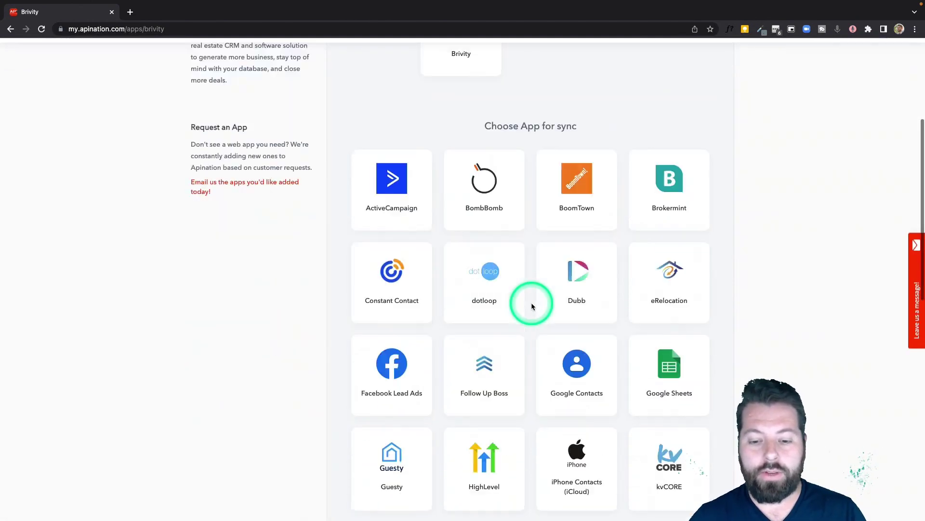
pyautogui.click(678, 329)
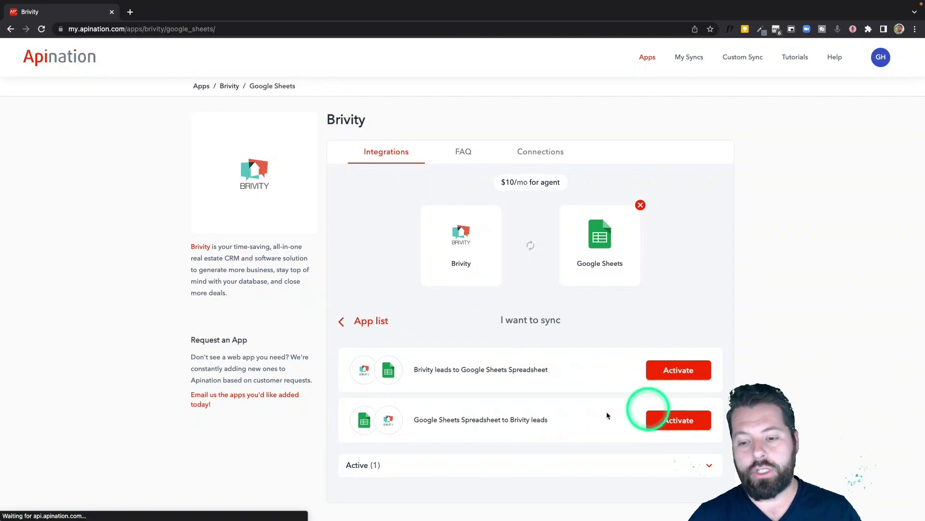
pyautogui.click(661, 375)
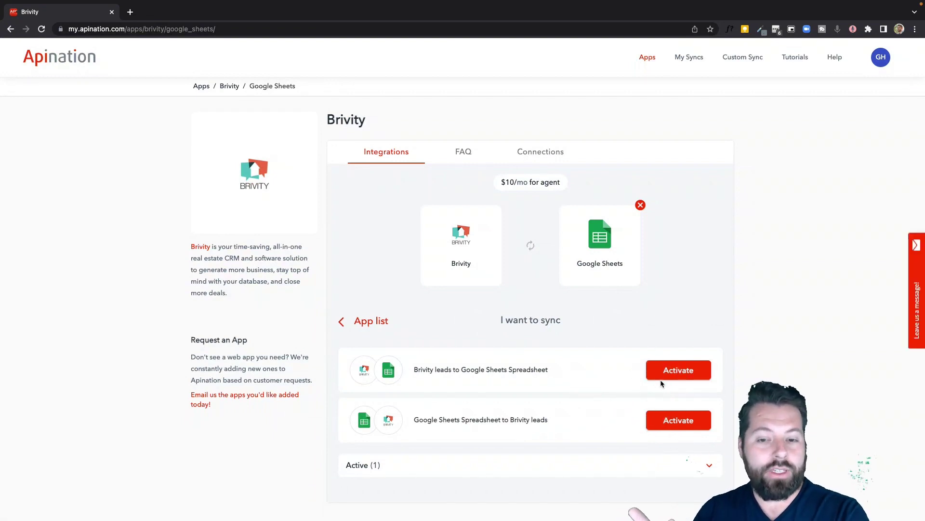
pyautogui.moveTo(352, 479)
pyautogui.mouseDown()
pyautogui.moveTo(331, 444)
pyautogui.moveTo(367, 422)
pyautogui.moveTo(395, 425)
pyautogui.mouseUp()
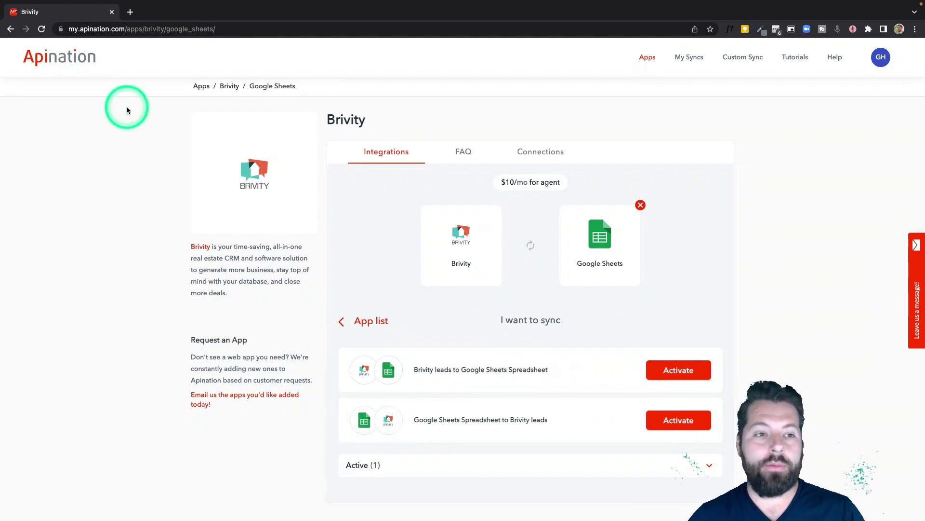
pyautogui.click(130, 12)
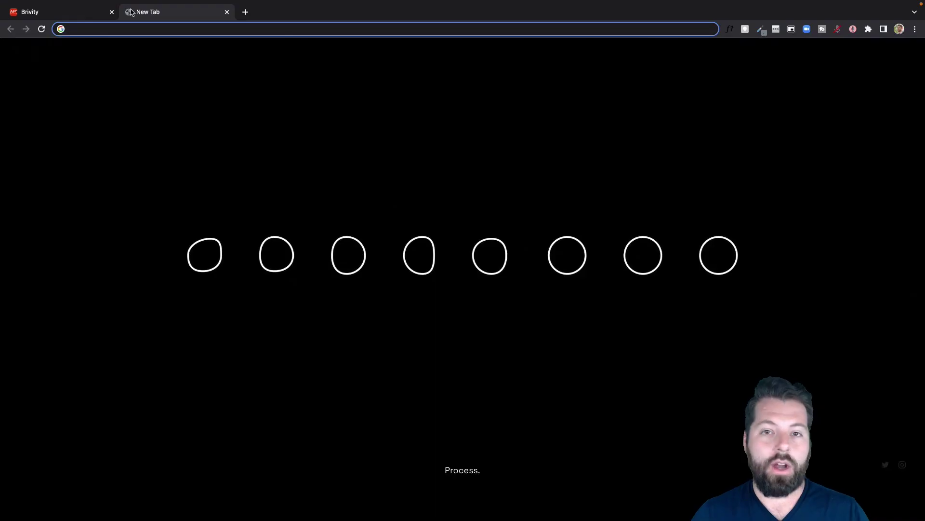
# Step: Load Google Forms and start a form from the Contact Information template
pyautogui.write('forms')
pyautogui.press('Return')
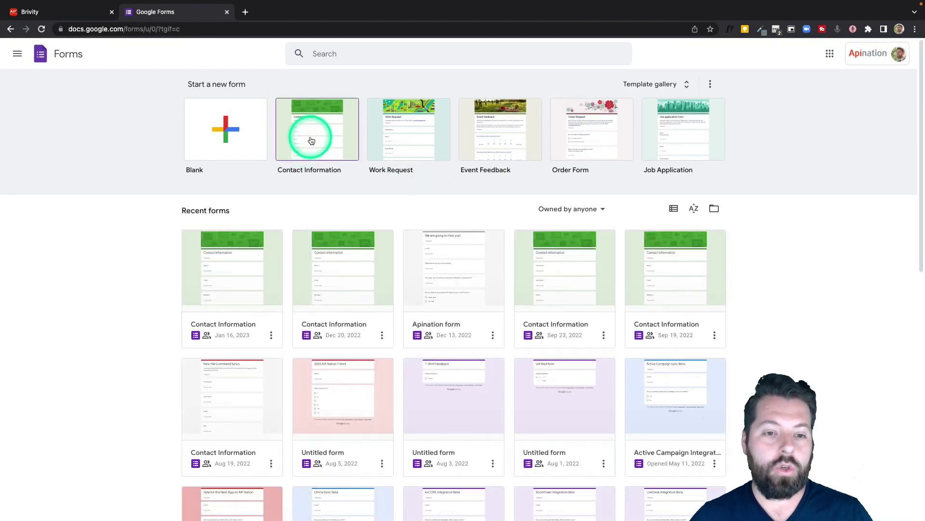
pyautogui.click(311, 140)
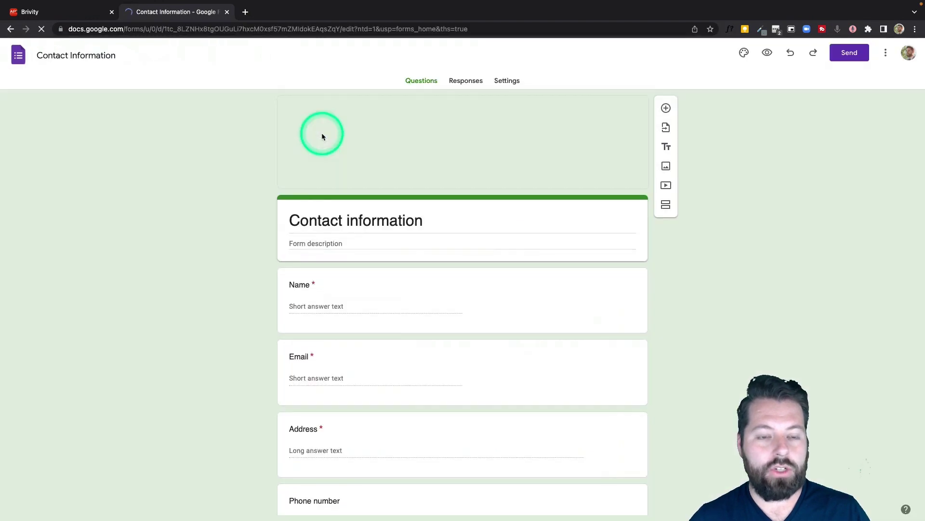
pyautogui.scroll(-2, 380, 190)
pyautogui.click(334, 203)
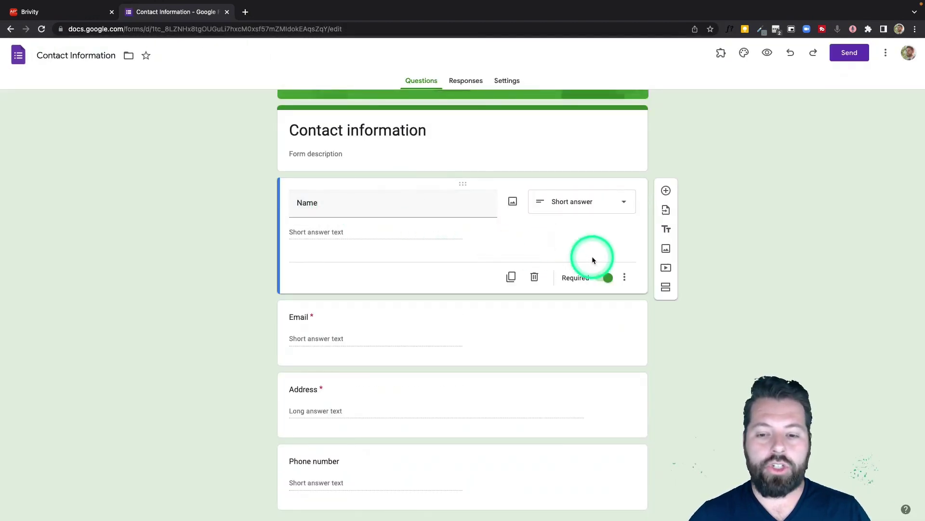
# Step: Add a 'Last Name' short-answer question below the Name question
pyautogui.click(666, 191)
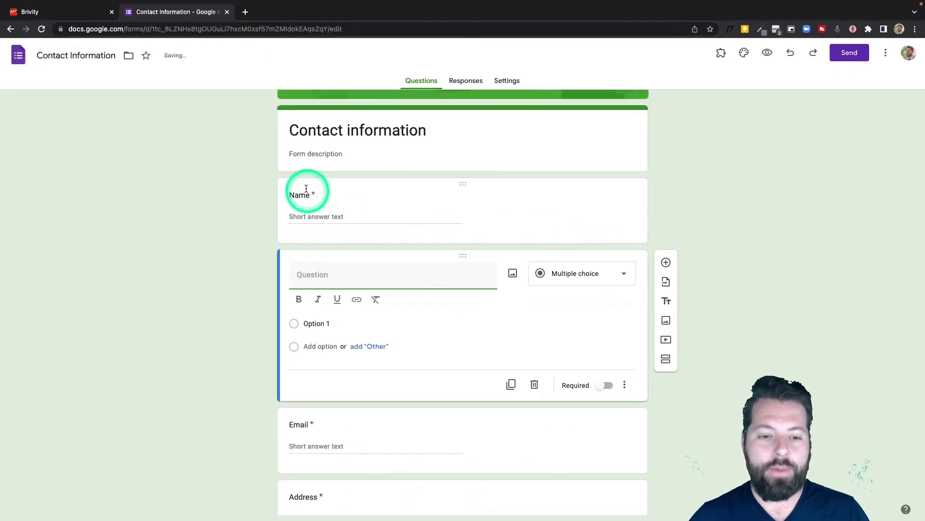
pyautogui.doubleClick(306, 202)
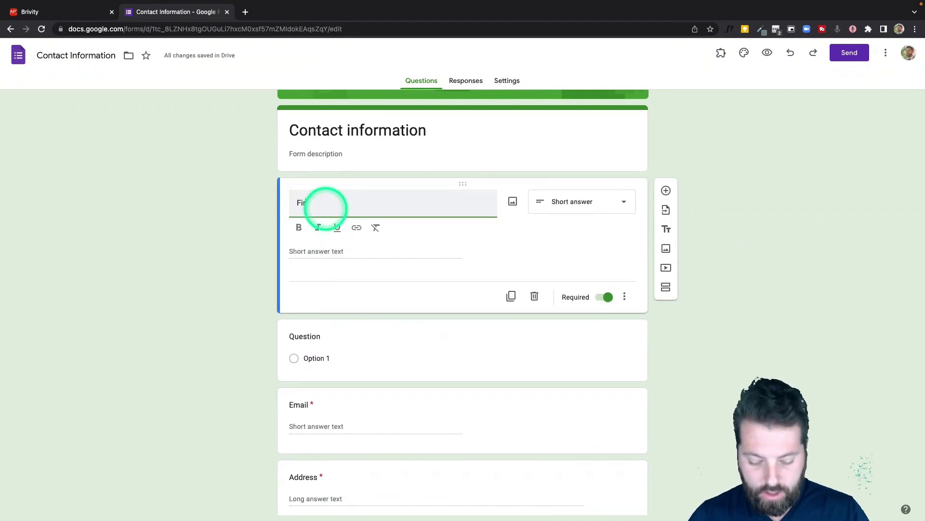
pyautogui.click(331, 336)
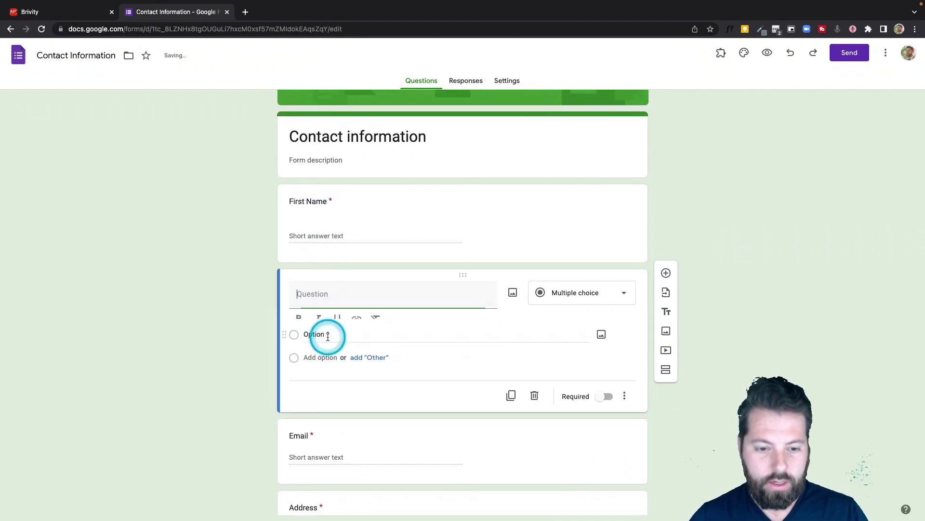
pyautogui.click(327, 295)
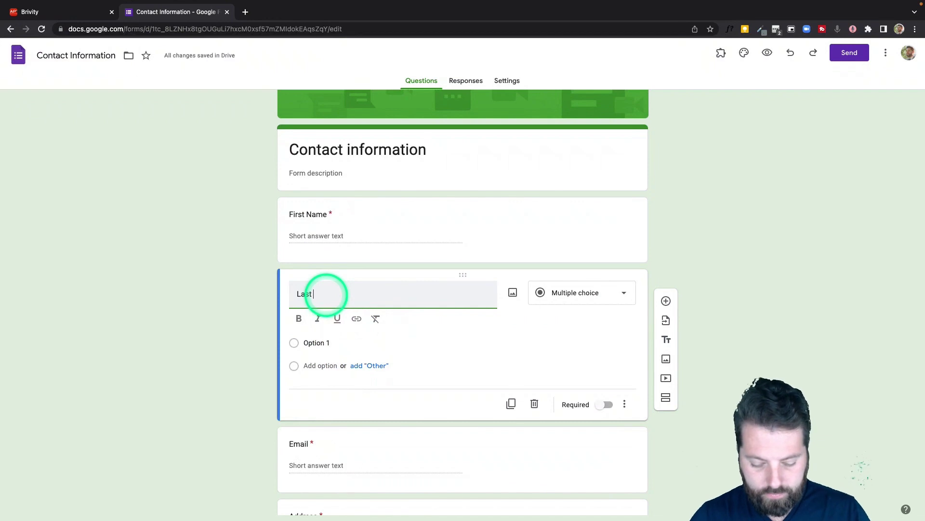
pyautogui.write('Last Name')
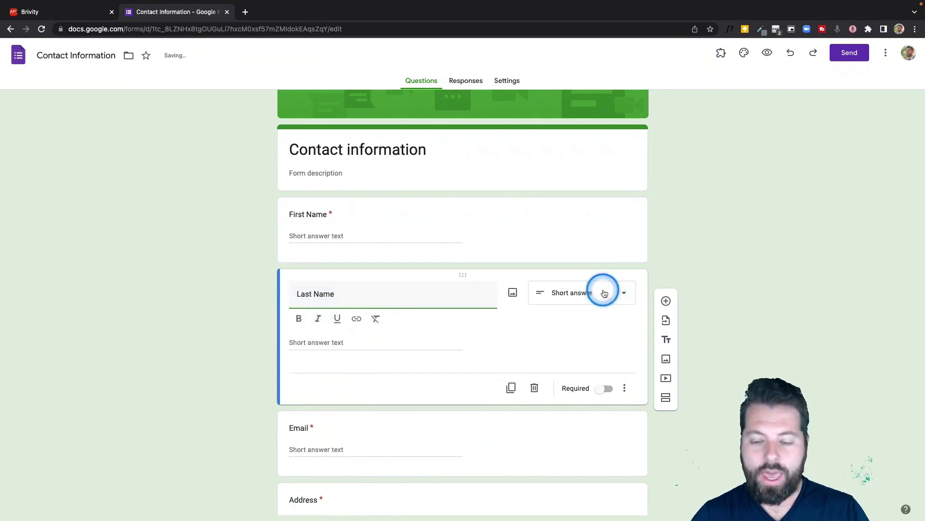
pyautogui.click(597, 291)
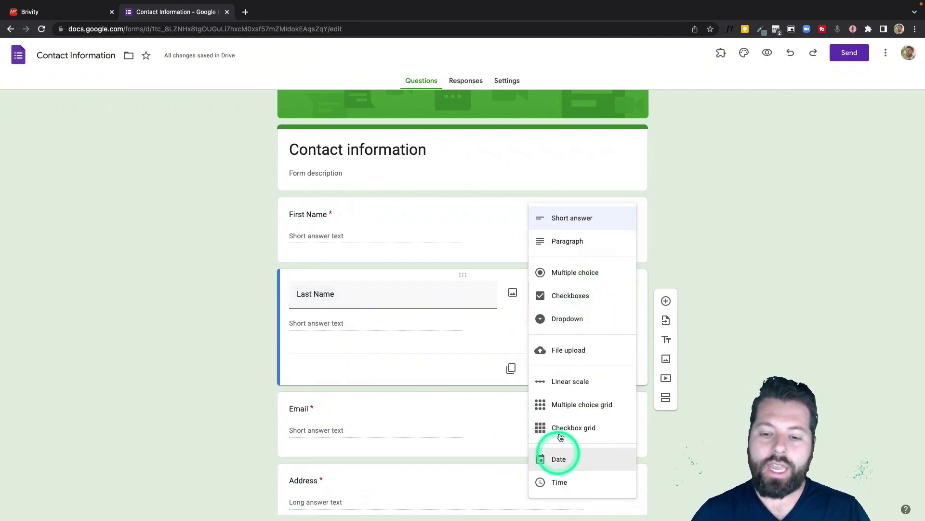
pyautogui.click(585, 217)
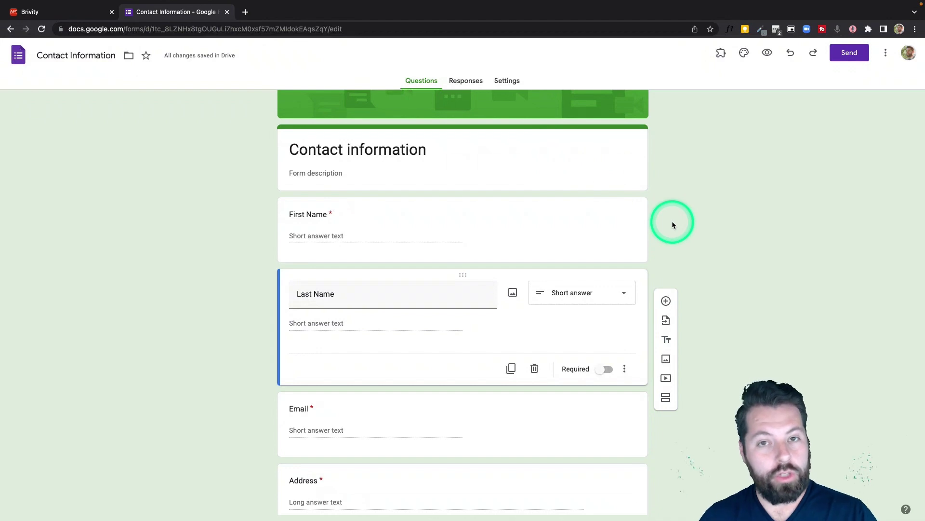
# Step: Check the Apination Brivity tab, then return to the top of the form
pyautogui.click(65, 15)
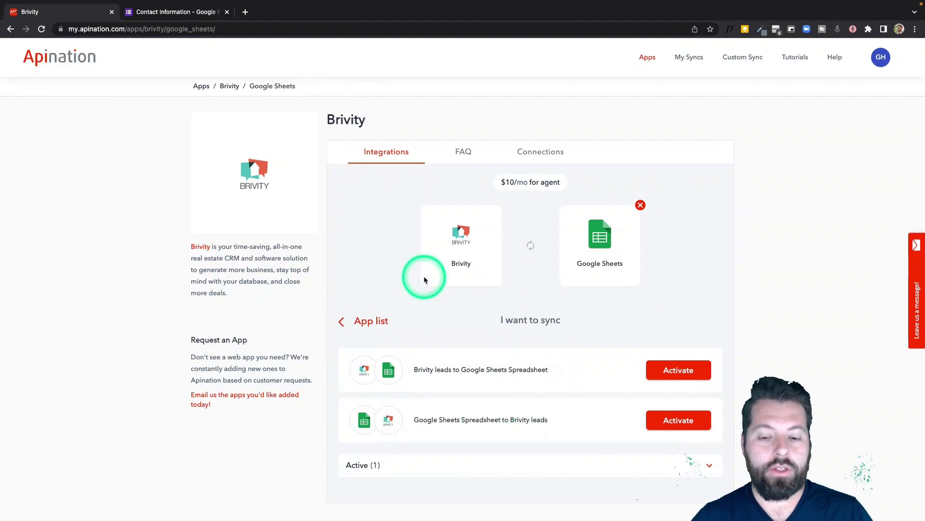
pyautogui.click(176, 11)
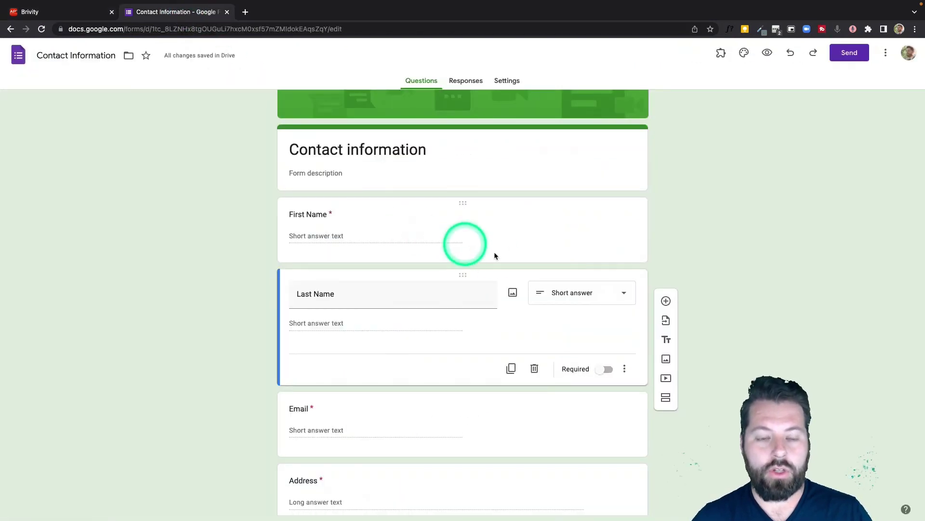
pyautogui.scroll(3, 494, 255)
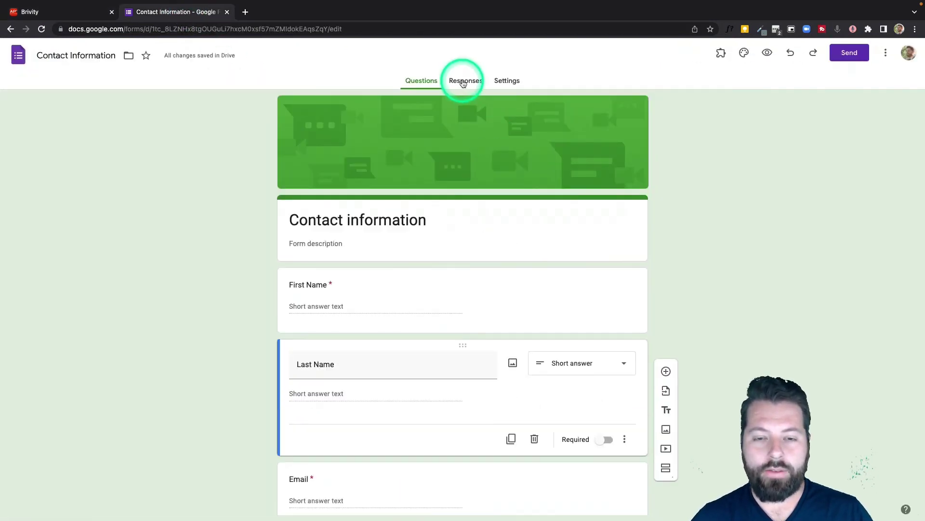
# Step: Create a 'Send to Brivity' response spreadsheet from the form's Responses tab
pyautogui.click(464, 82)
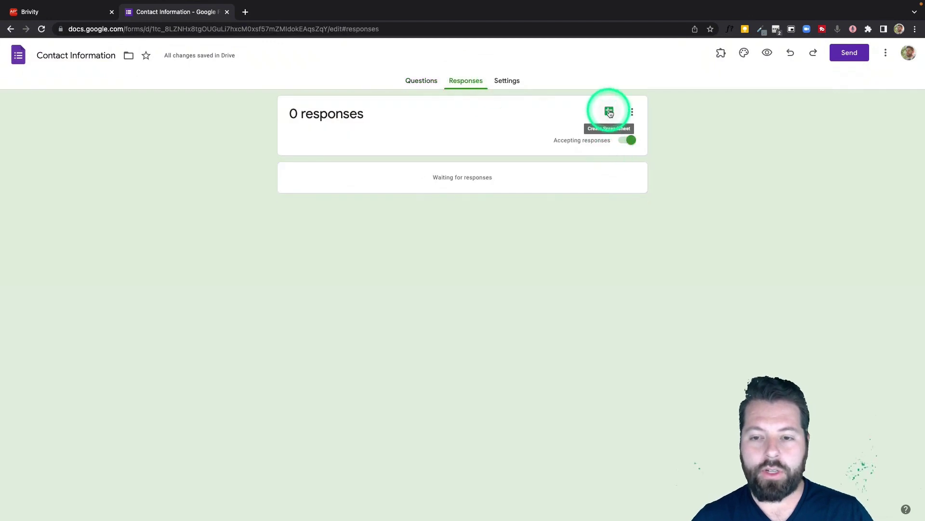
pyautogui.click(609, 111)
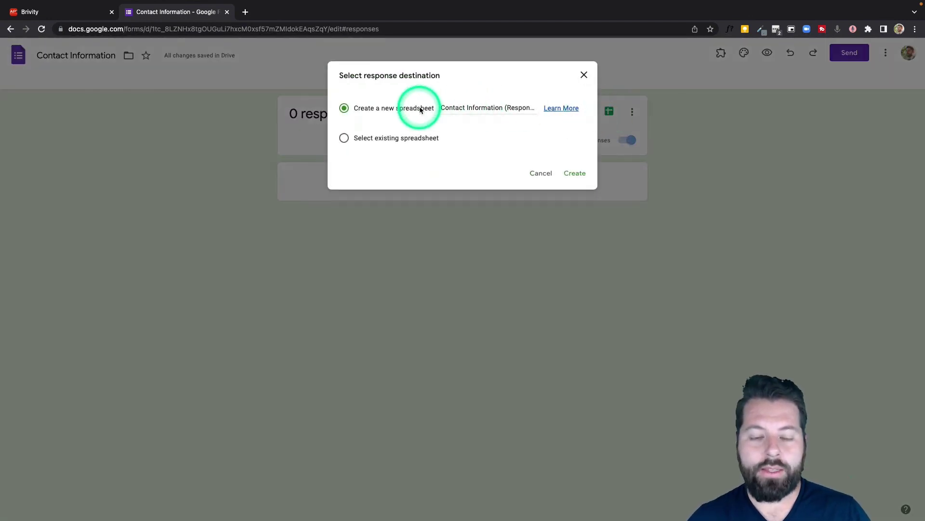
pyautogui.click(447, 107)
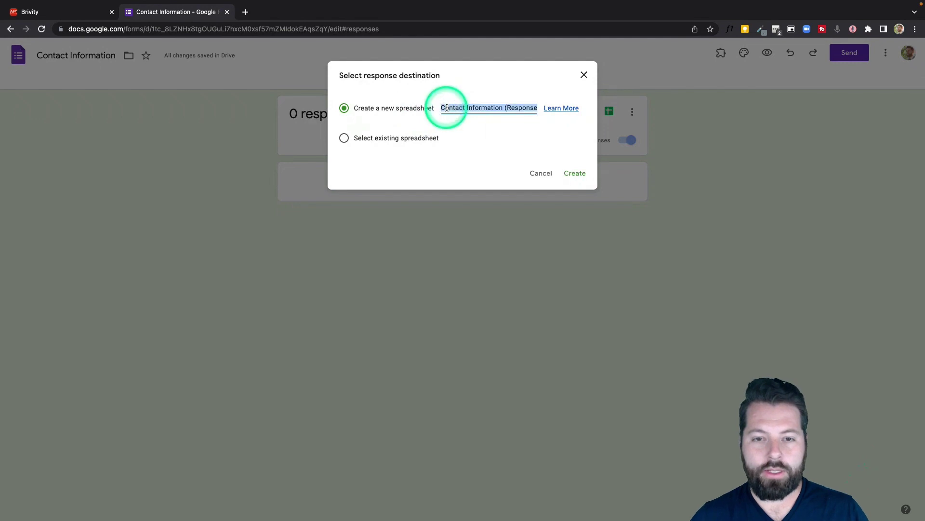
pyautogui.write('Send to Brivi')
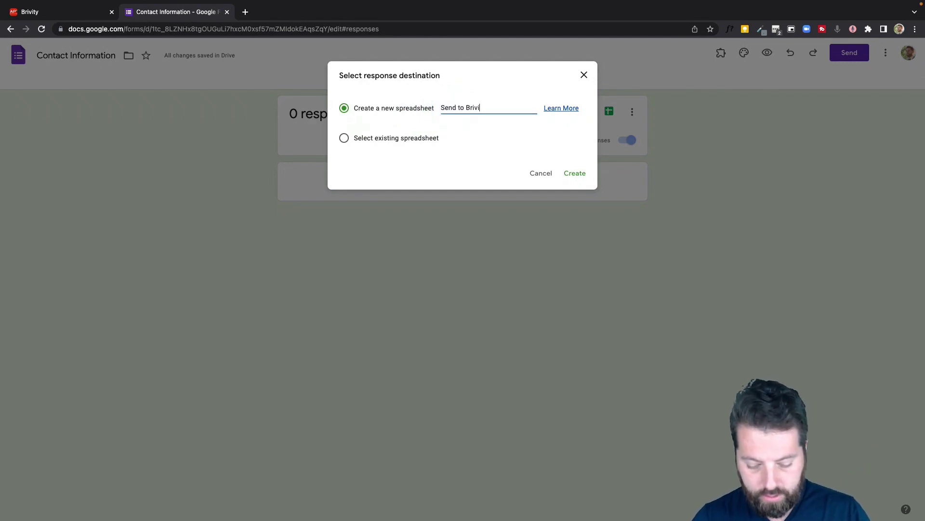
pyautogui.write('ty')
pyautogui.click(574, 173)
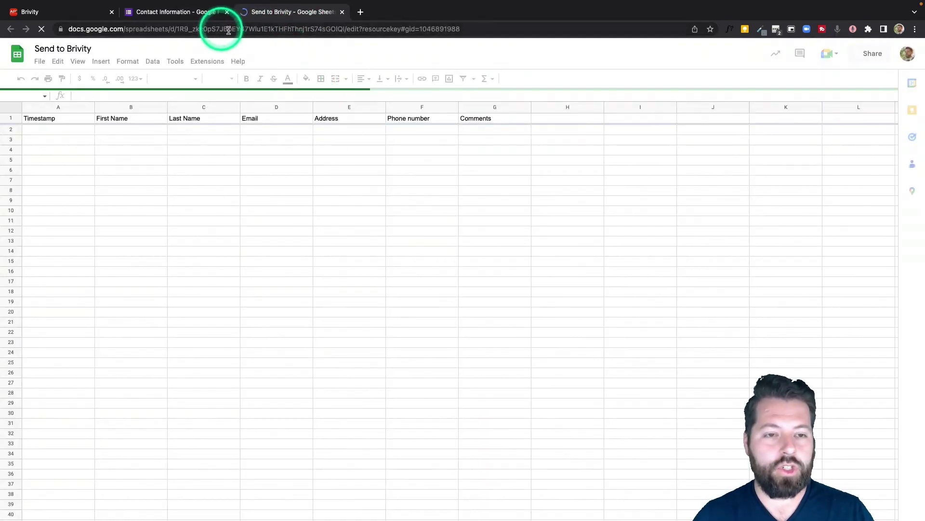
pyautogui.click(190, 14)
pyautogui.click(417, 81)
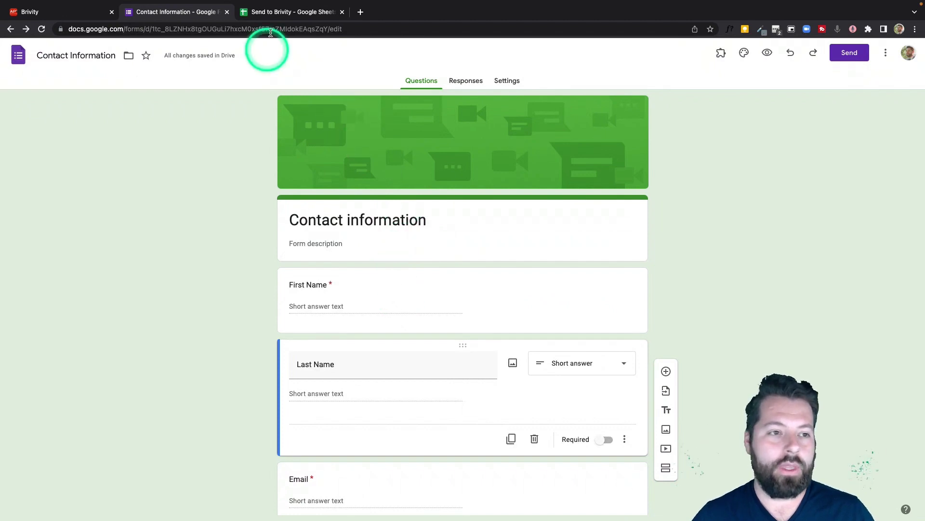
# Step: Activate the Google Sheets Spreadsheet to Brivity leads sync using the already-connected Google Sheets and Brivity accounts
pyautogui.click(283, 15)
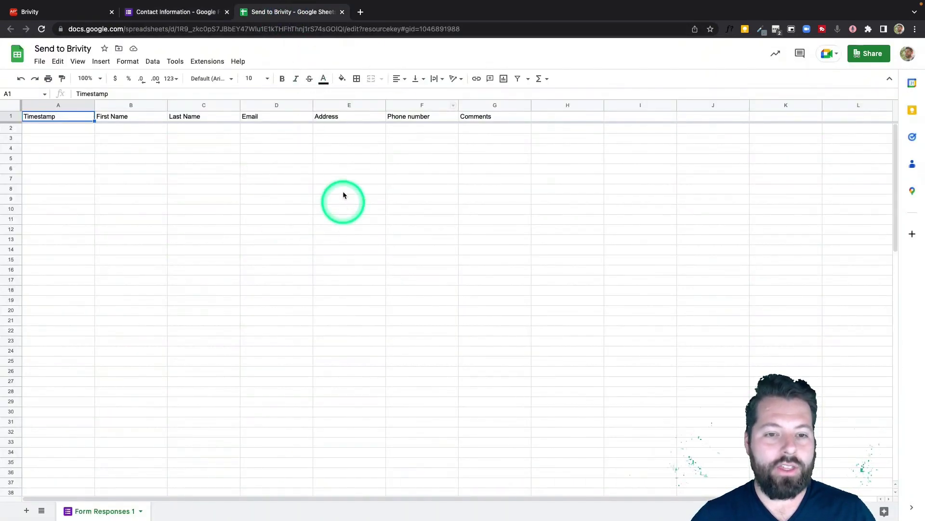
pyautogui.click(79, 13)
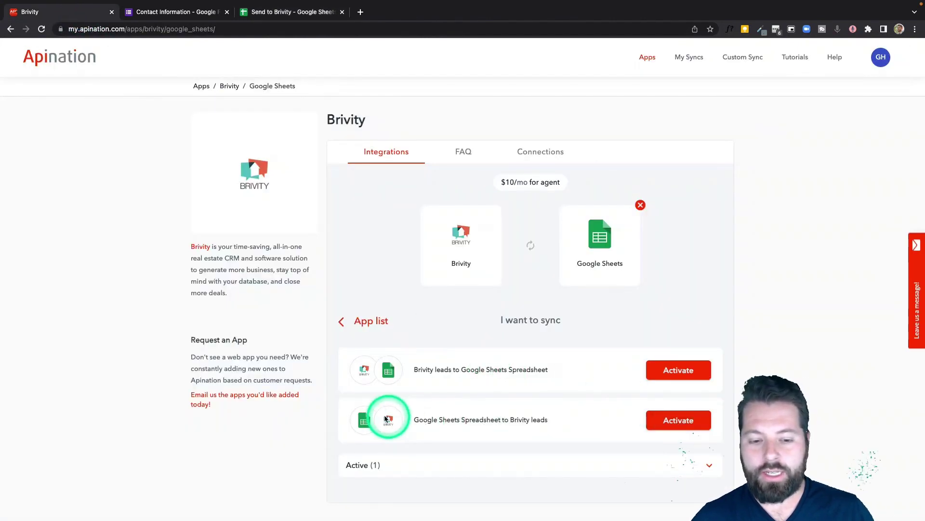
pyautogui.click(692, 418)
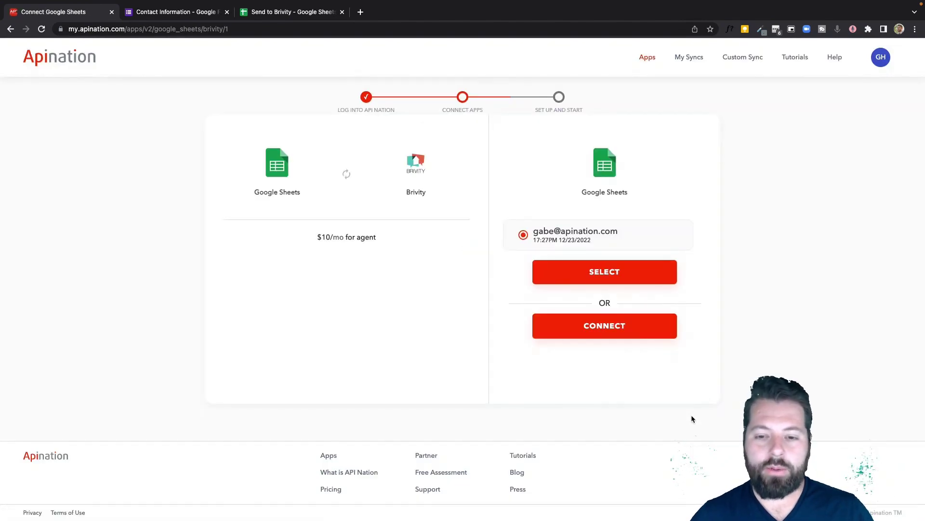
pyautogui.click(603, 271)
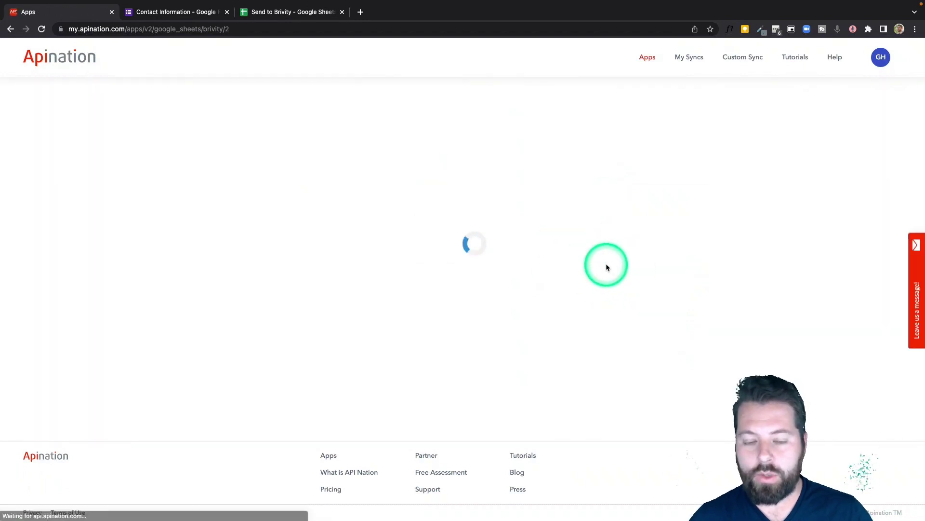
pyautogui.click(607, 269)
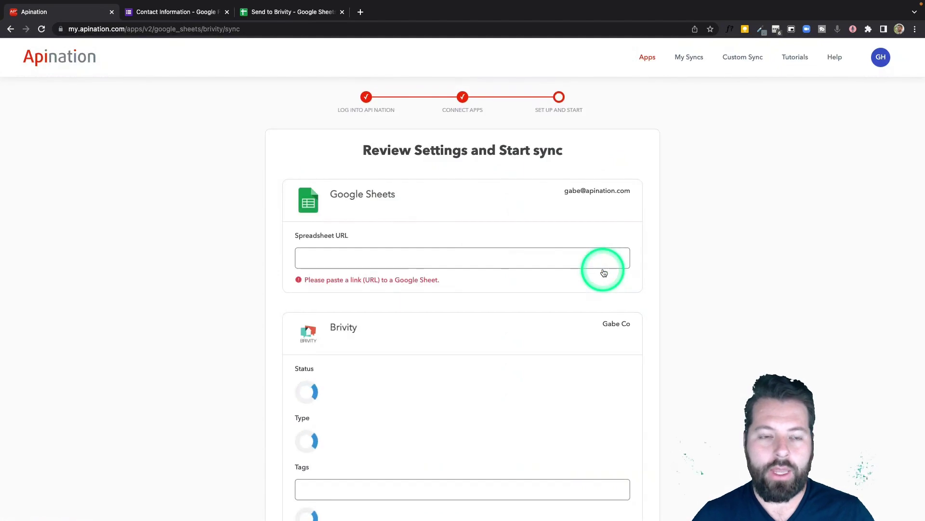
# Step: Copy the Send to Brivity sheet's web address into Apination's Spreadsheet URL field
pyautogui.click(530, 256)
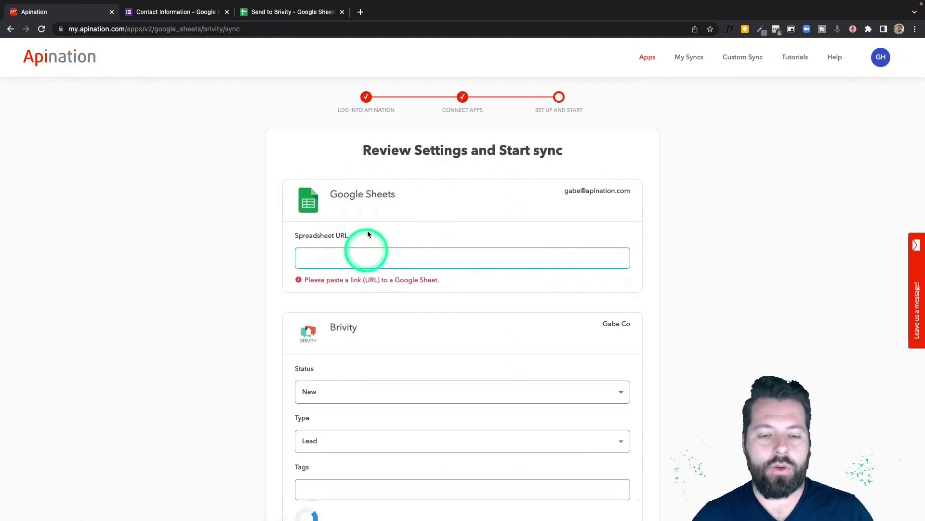
pyautogui.click(299, 15)
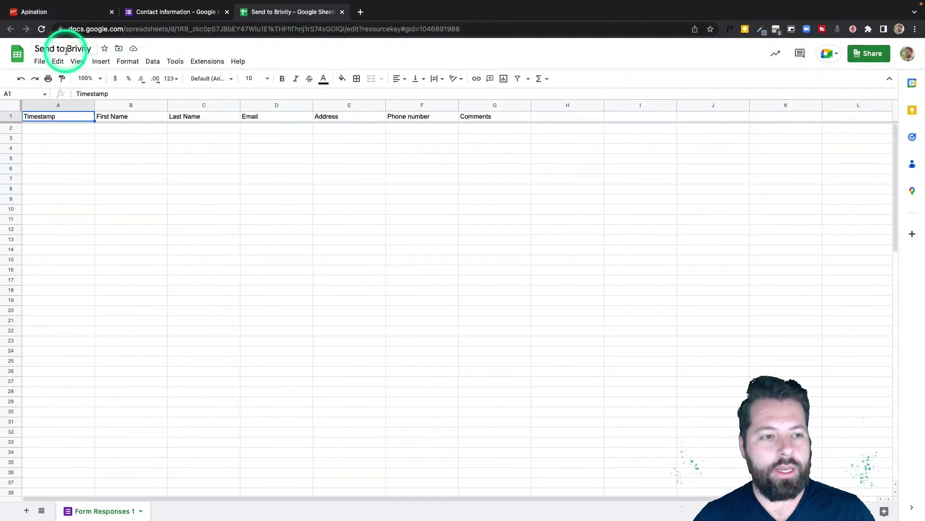
pyautogui.click(73, 29)
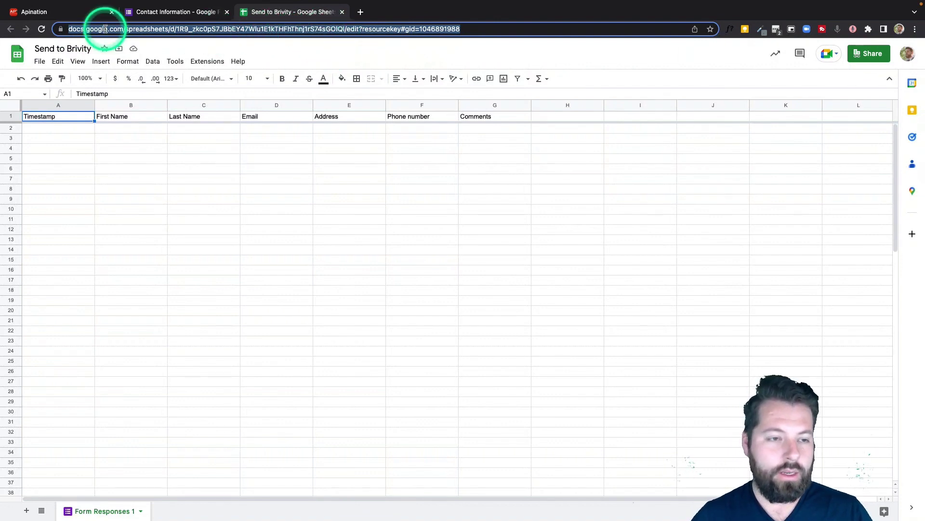
pyautogui.click(58, 9)
pyautogui.click(381, 258)
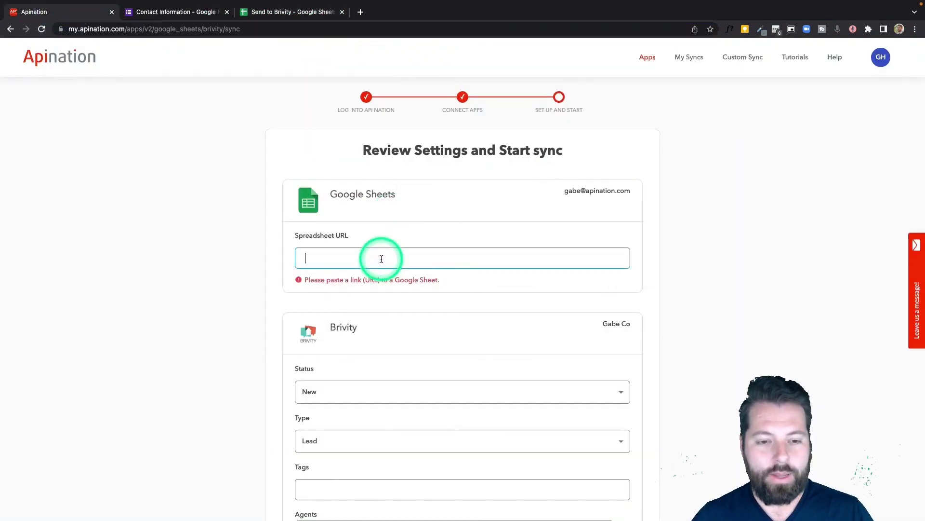
pyautogui.press('super+v')
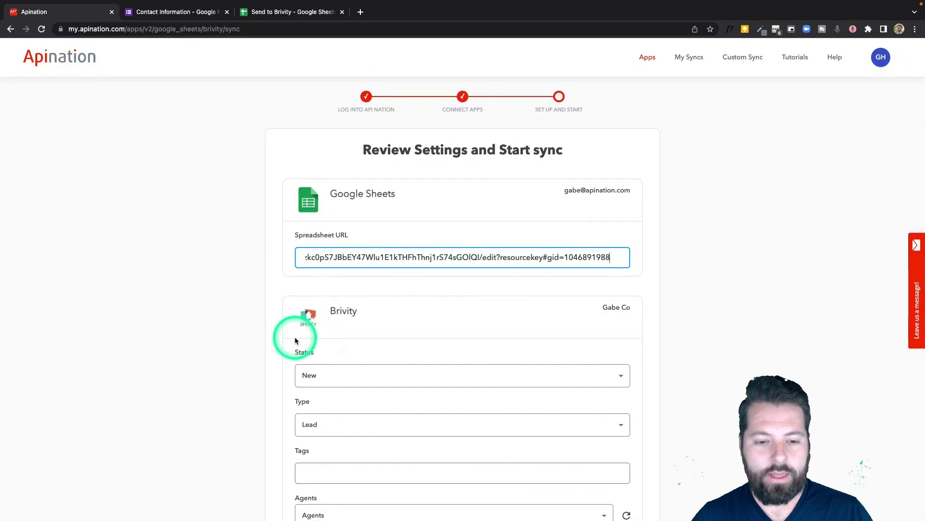
pyautogui.scroll(-4, 296, 340)
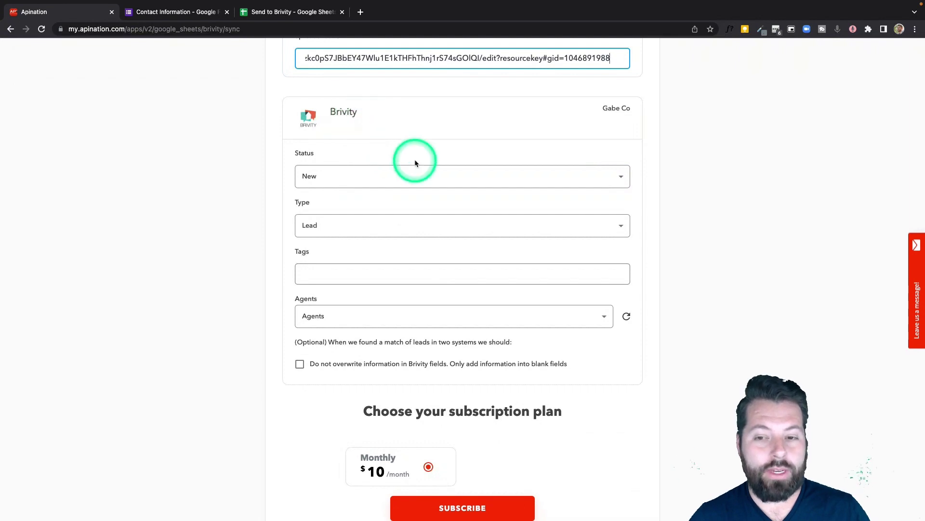
# Step: Set lead Status to New, Type to Lead and tag 'googleform', leaving Agents unassigned
pyautogui.click(364, 176)
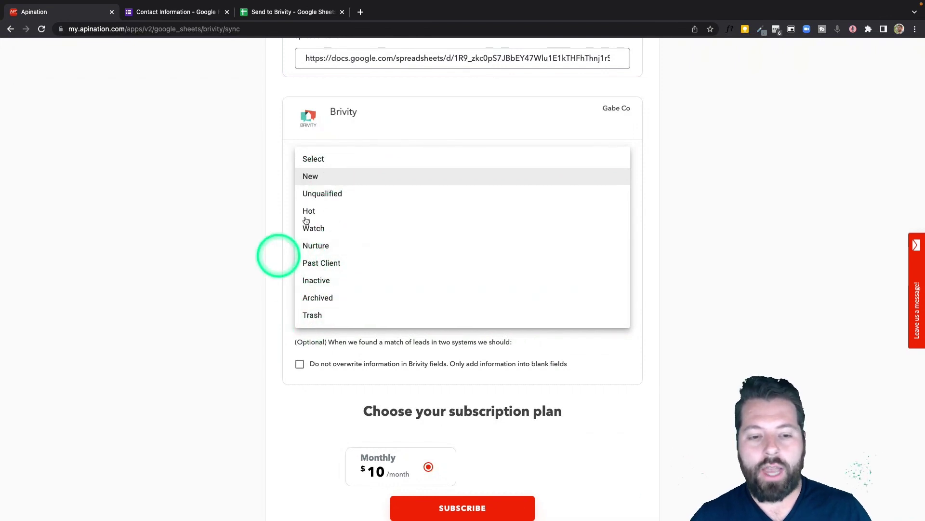
pyautogui.click(324, 177)
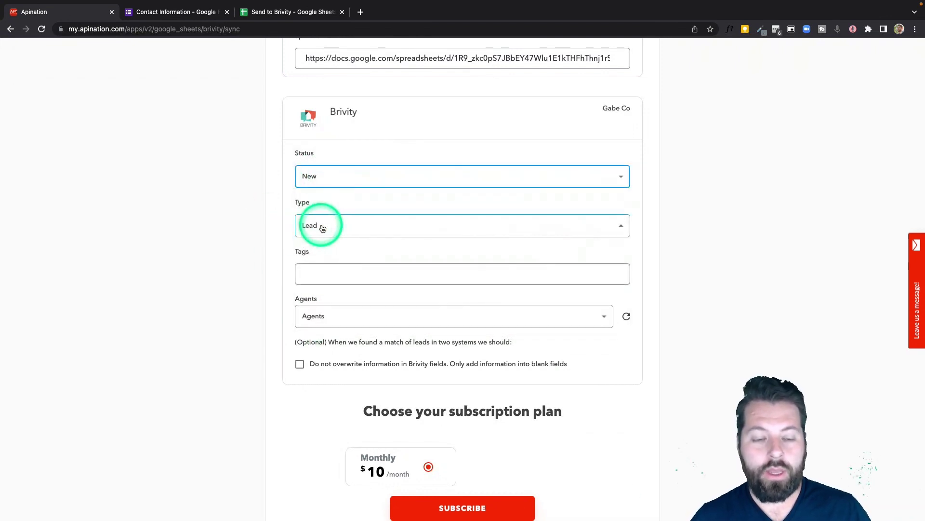
pyautogui.click(321, 227)
pyautogui.click(319, 224)
pyautogui.click(317, 272)
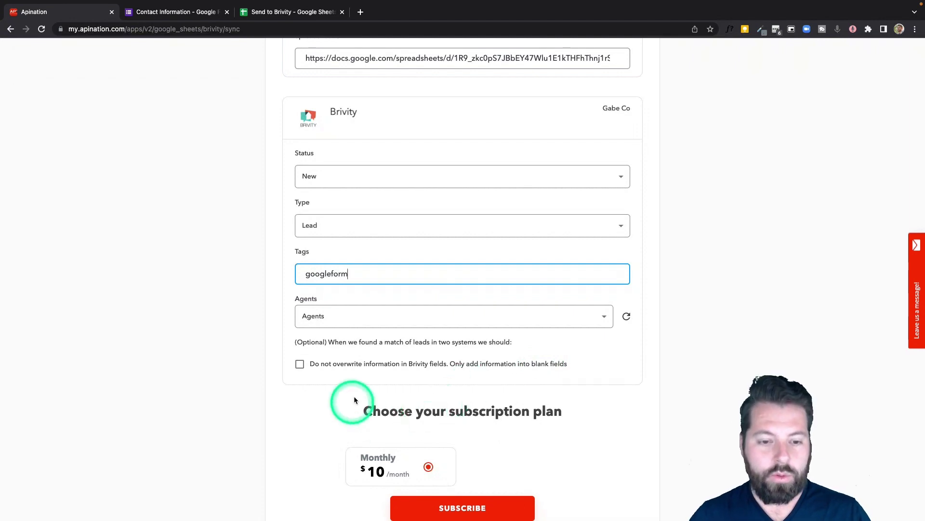
pyautogui.click(460, 321)
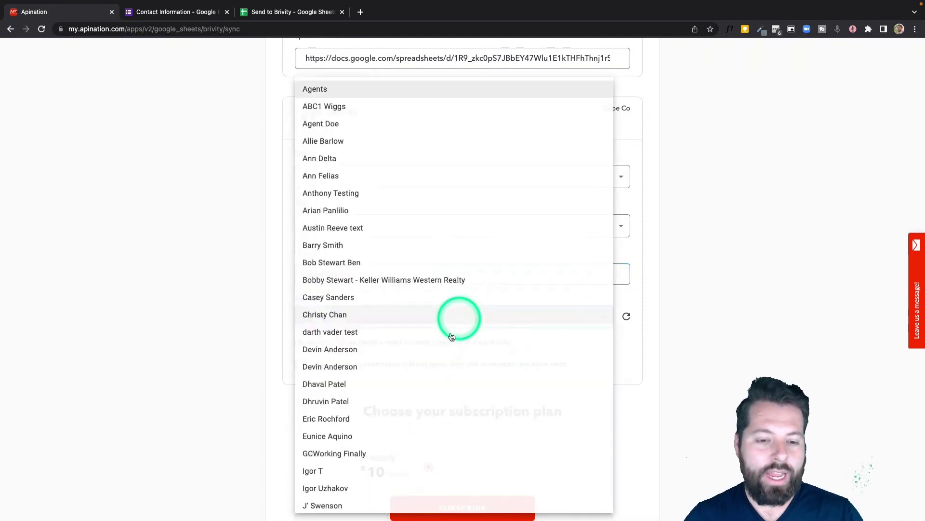
pyautogui.click(247, 404)
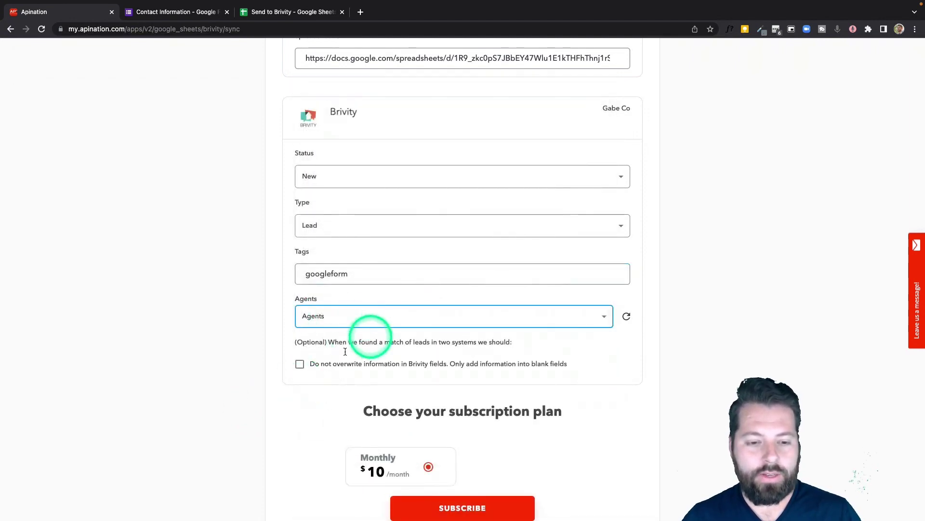
pyautogui.scroll(-2, 291, 381)
pyautogui.scroll(-1, 291, 382)
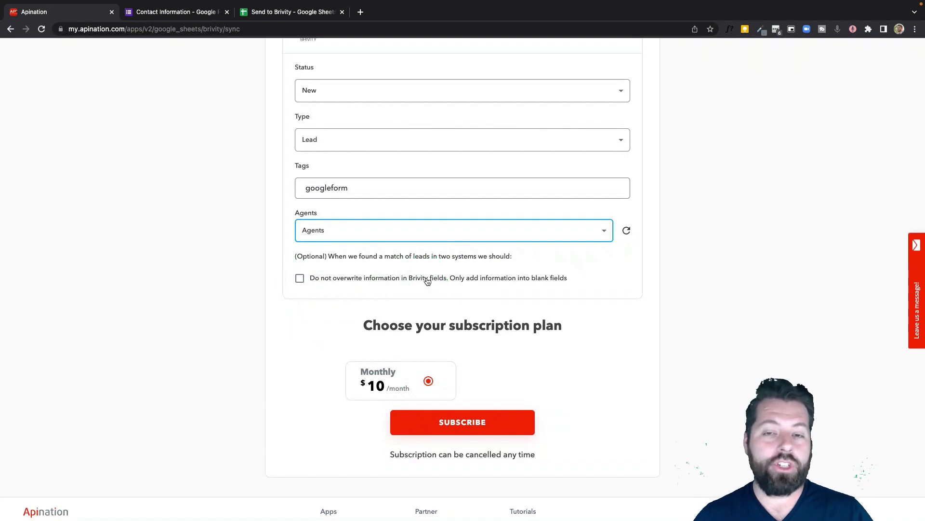
# Step: Tick 'Do not overwrite information in Brivity fields' and subscribe to the $10 monthly plan
pyautogui.click(181, 13)
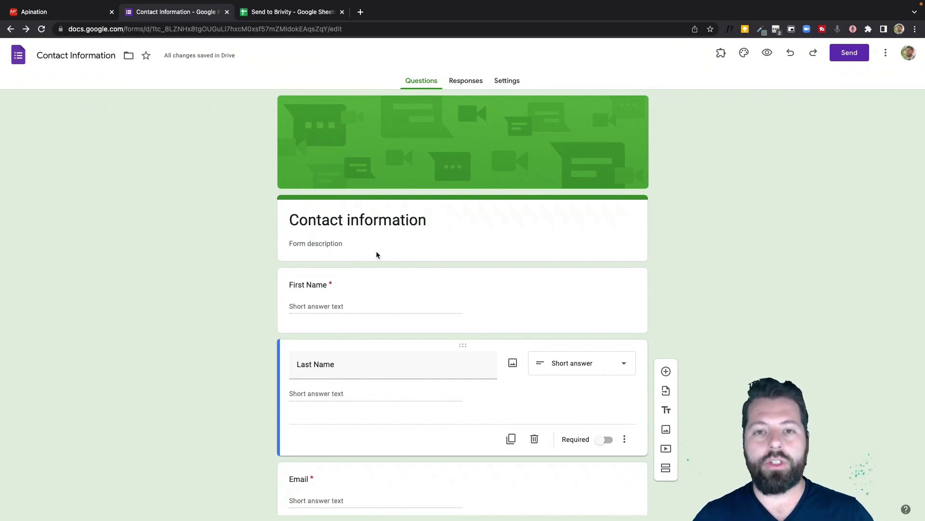
pyautogui.click(75, 12)
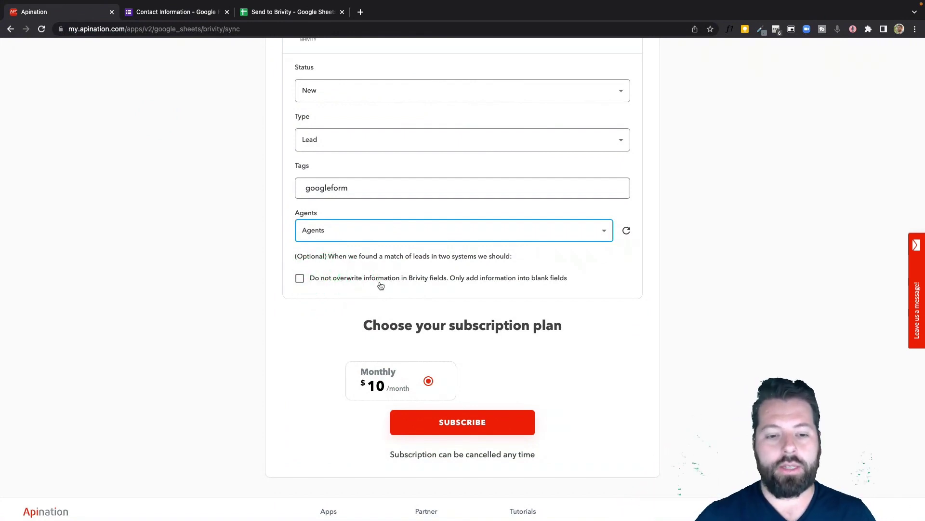
pyautogui.click(433, 282)
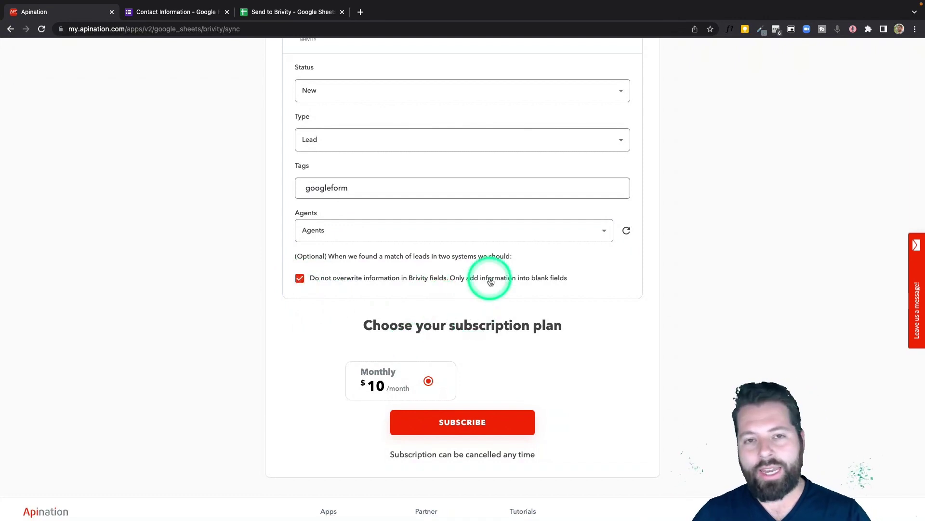
pyautogui.click(448, 420)
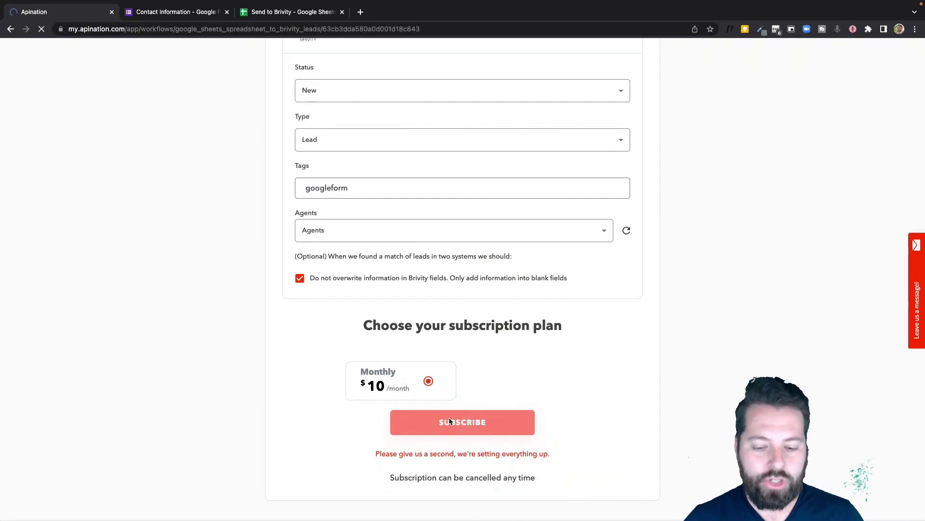
# Step: Review the new sync's lead Status and keep the Filter at No Filter
pyautogui.scroll(-6, 401, 286)
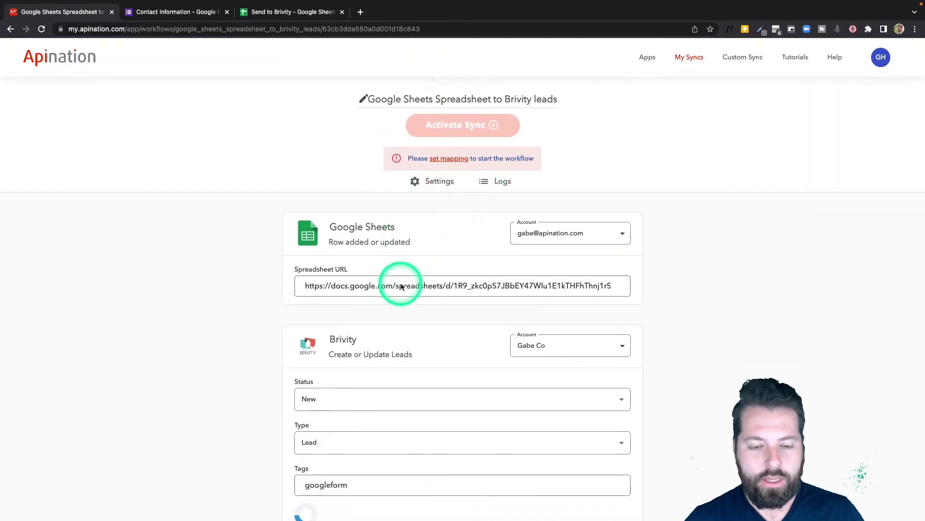
pyautogui.click(329, 150)
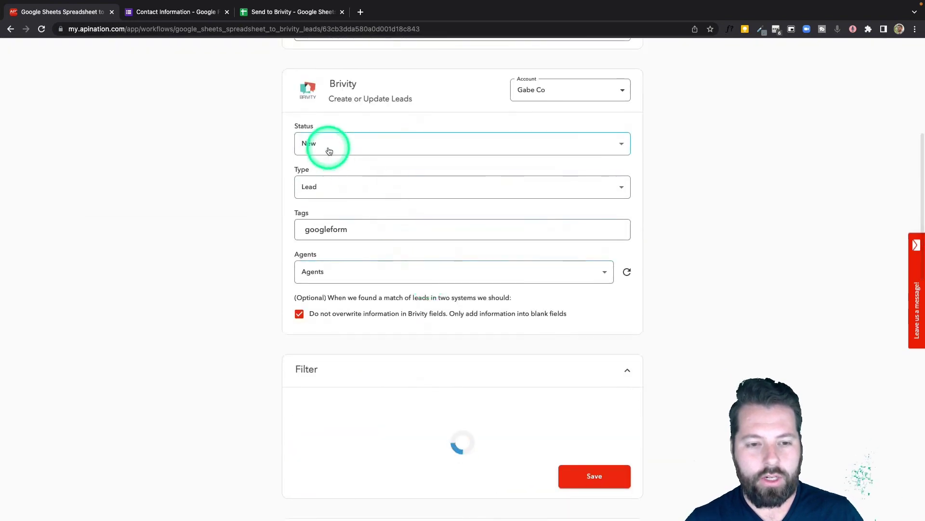
pyautogui.scroll(-3, 274, 279)
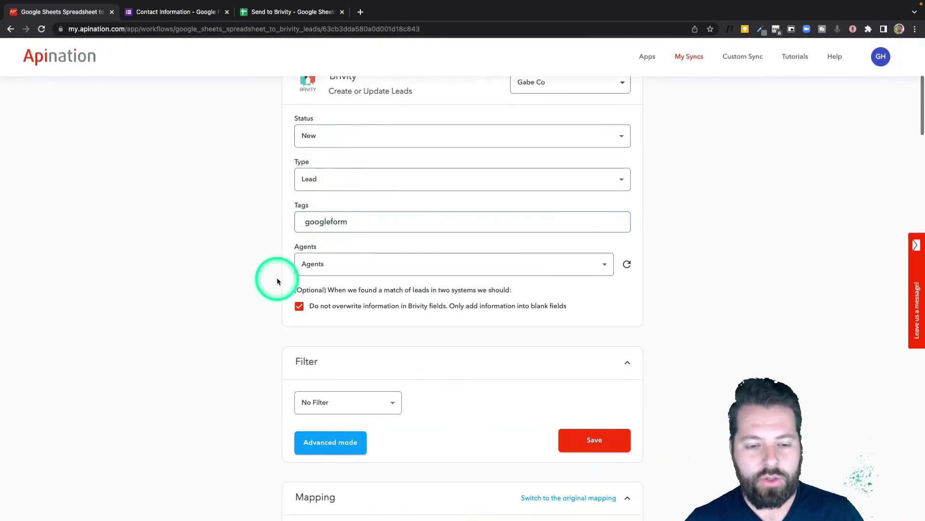
pyautogui.scroll(-2, 277, 281)
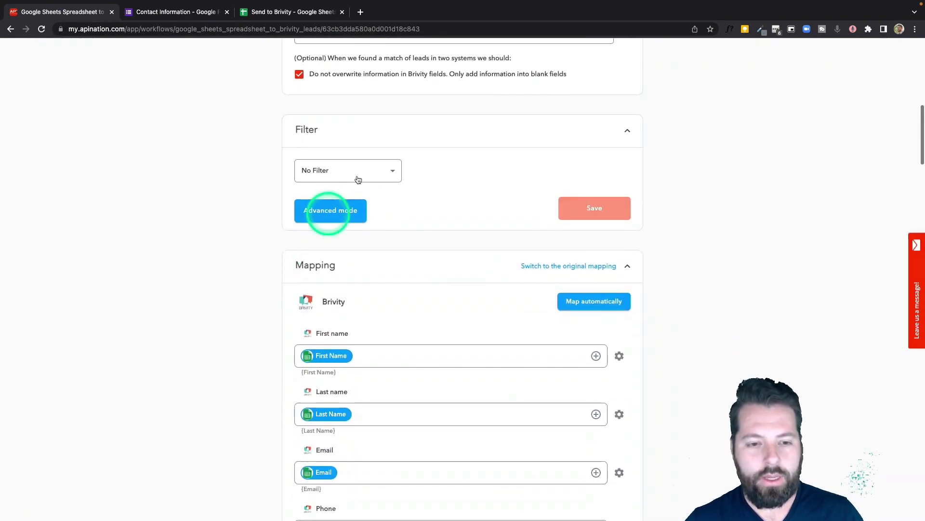
pyautogui.click(382, 171)
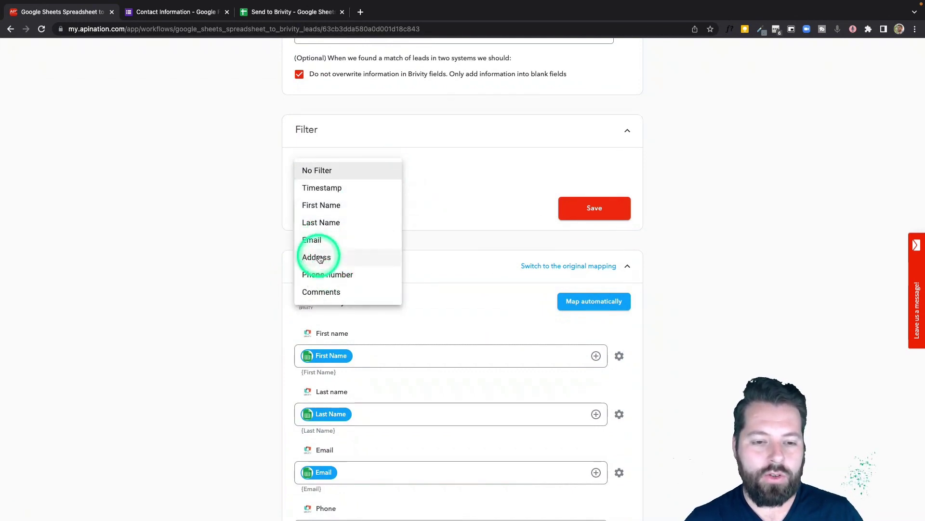
pyautogui.click(238, 284)
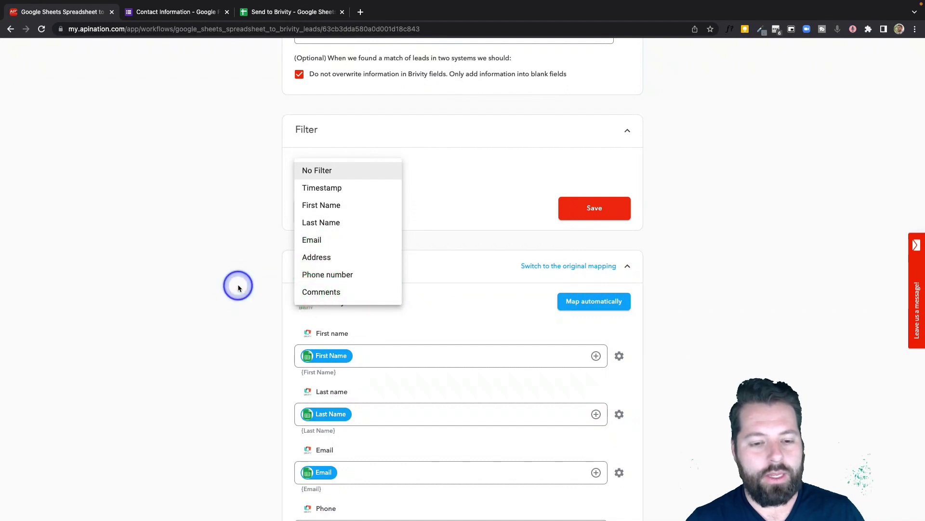
pyautogui.scroll(-5, 277, 337)
# Step: Map the sheet's Phone number column to Brivity's Phone field
pyautogui.click(311, 264)
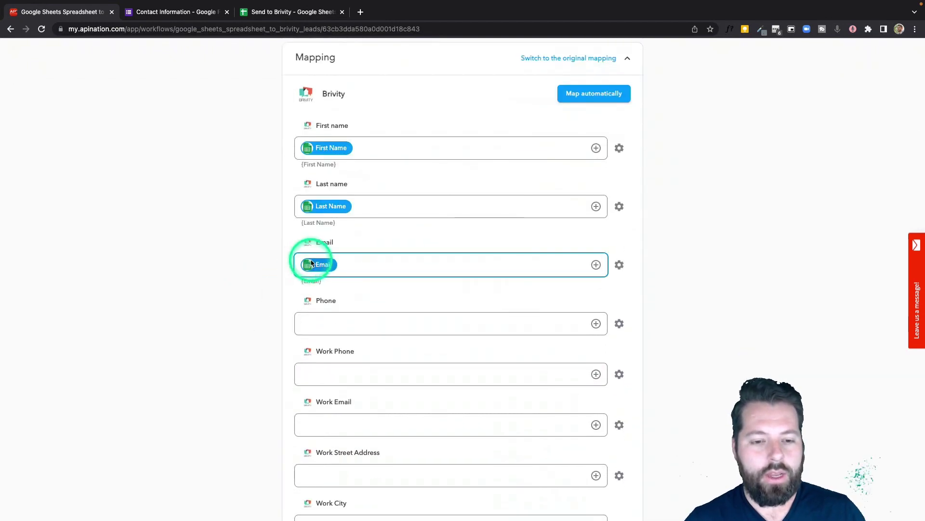
pyautogui.click(323, 147)
pyautogui.click(329, 202)
pyautogui.click(302, 329)
pyautogui.scroll(-1, 574, 267)
pyautogui.click(596, 298)
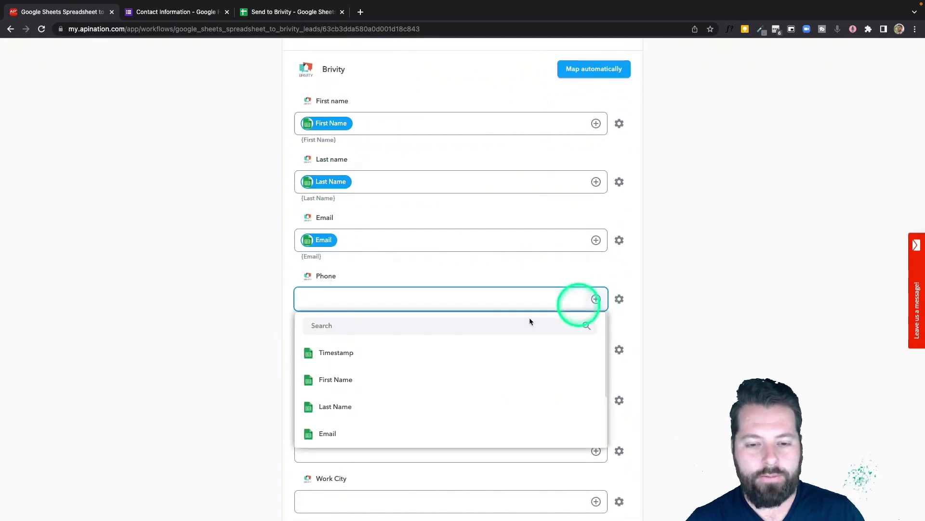
pyautogui.write('ph')
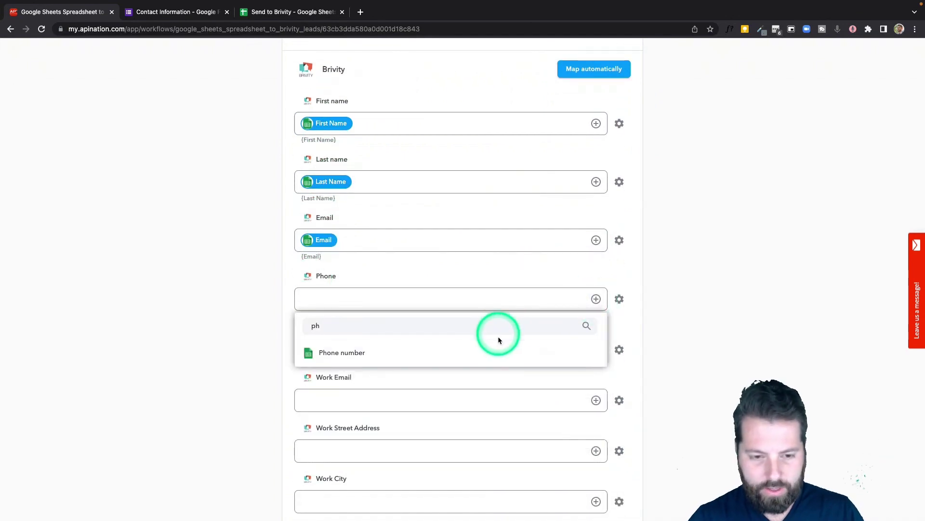
pyautogui.click(498, 354)
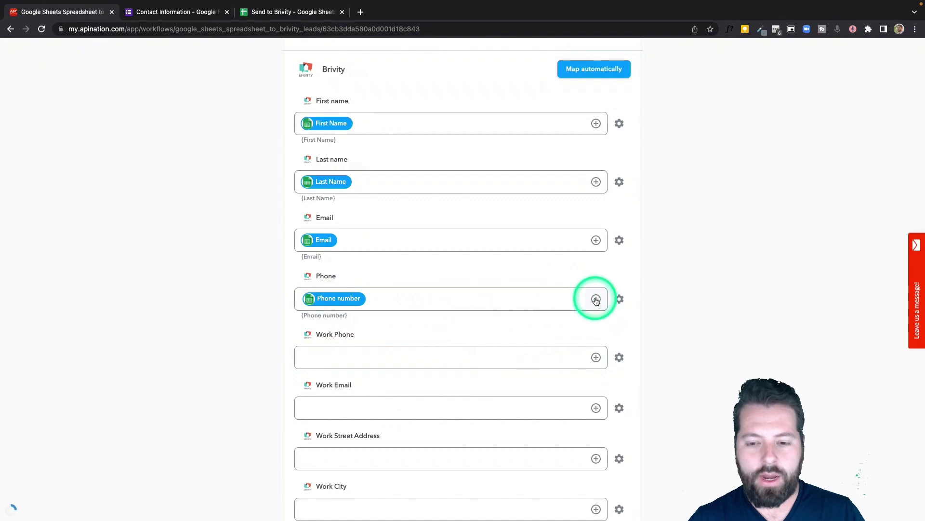
# Step: Map the sheet's Comments column to Brivity's Description field
pyautogui.scroll(-5, 474, 333)
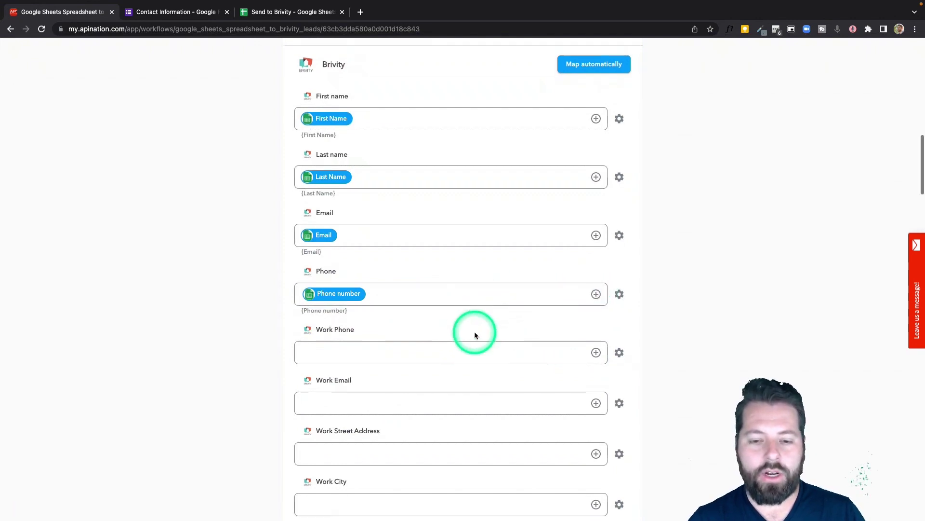
pyautogui.scroll(-13, 475, 335)
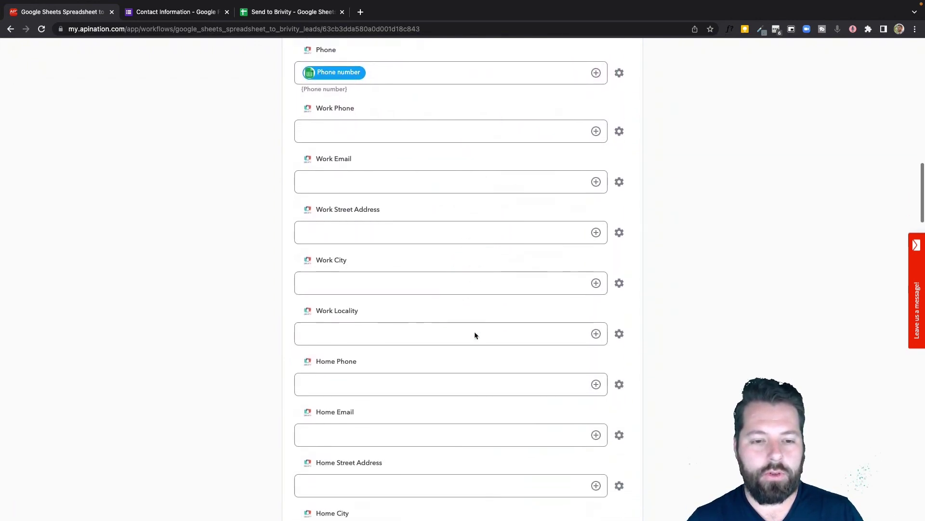
pyautogui.scroll(-10, 474, 335)
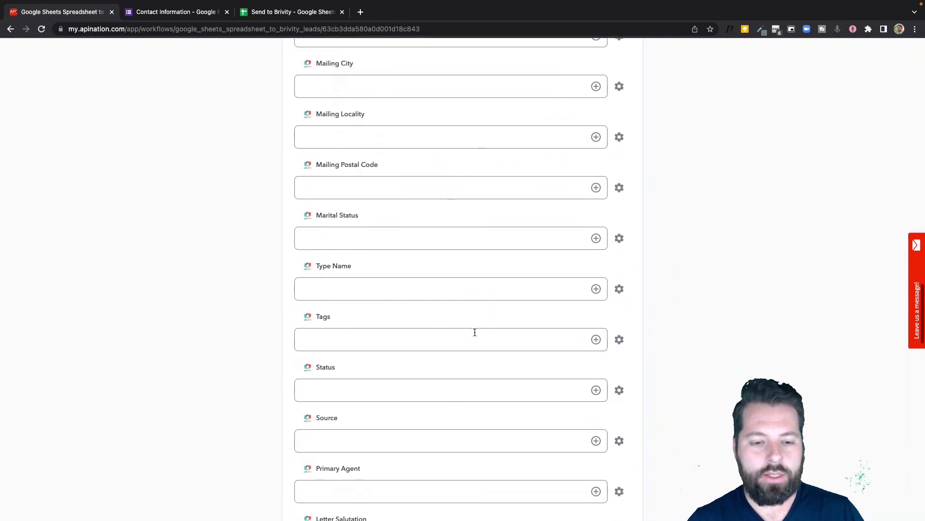
pyautogui.scroll(-8, 475, 332)
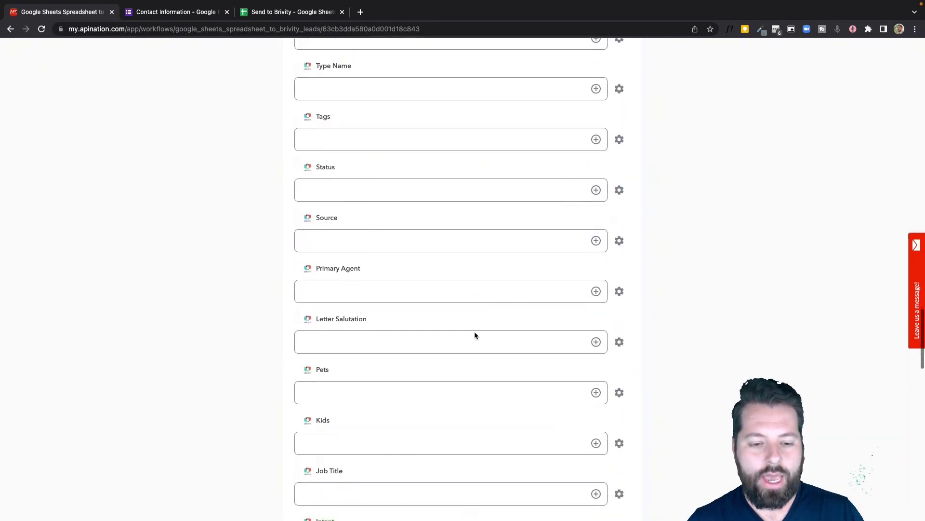
pyautogui.scroll(-7, 474, 332)
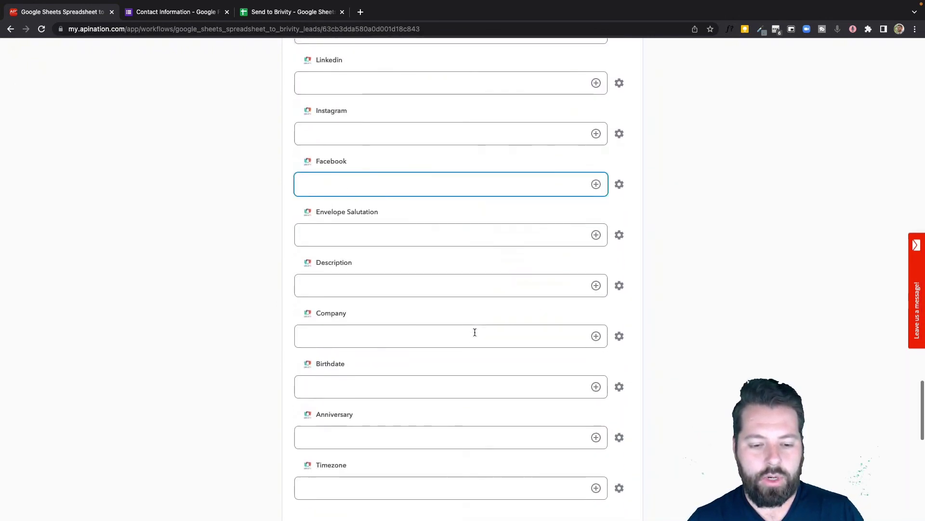
pyautogui.click(434, 221)
pyautogui.click(334, 206)
pyautogui.click(487, 227)
pyautogui.click(597, 221)
pyautogui.click(413, 247)
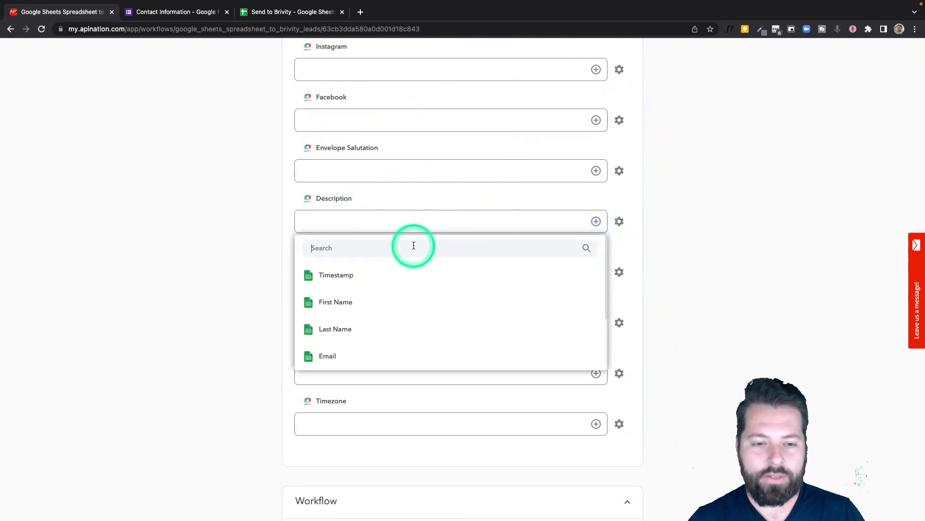
pyautogui.write('comm')
pyautogui.click(380, 275)
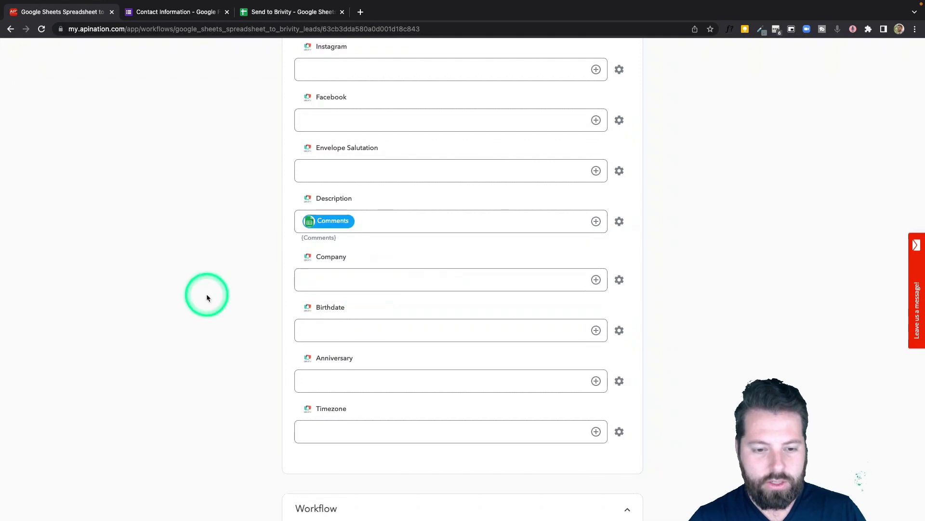
pyautogui.scroll(20, 262, 321)
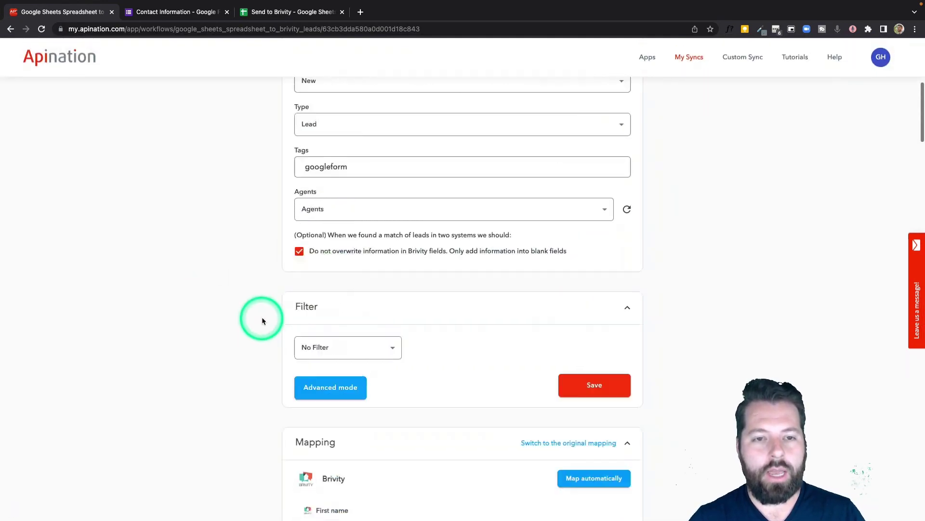
# Step: Activate the Google Sheets to Brivity leads sync and check both are active in My Syncs
pyautogui.click(496, 175)
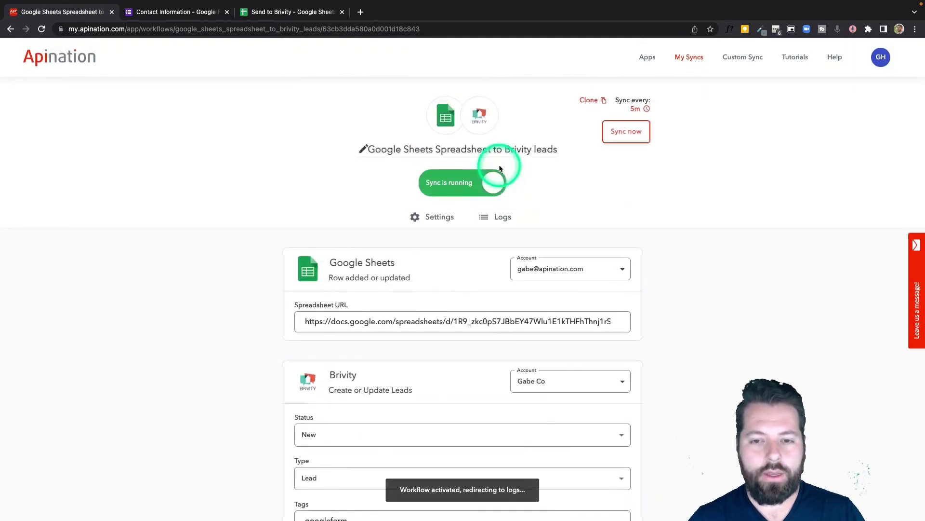
pyautogui.click(689, 58)
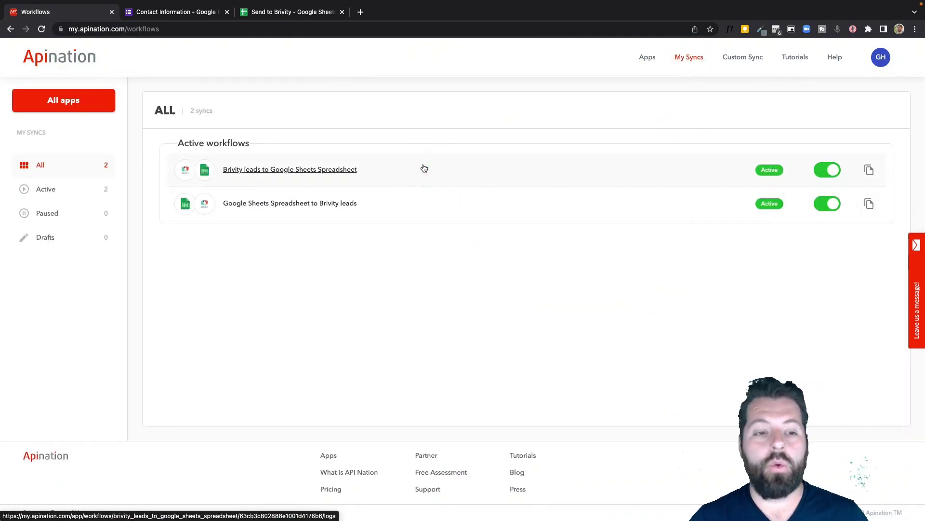
pyautogui.click(182, 175)
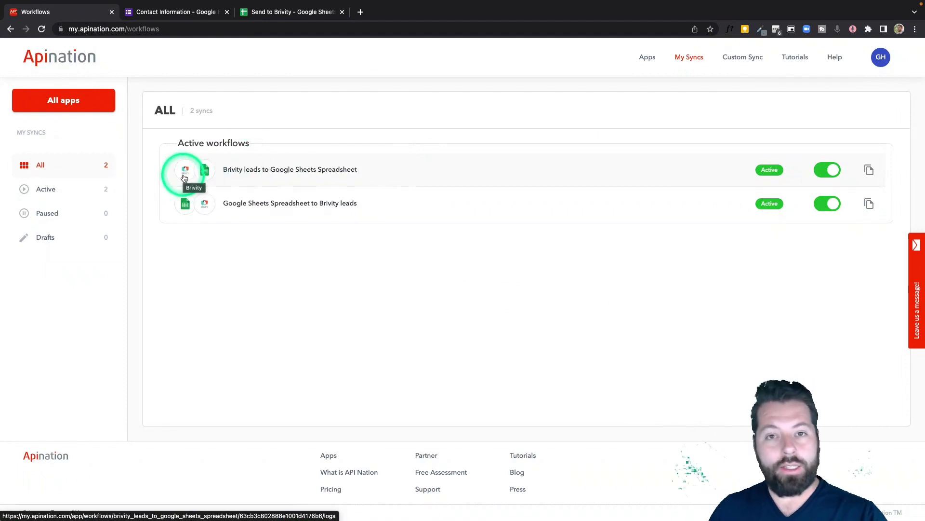
pyautogui.click(235, 180)
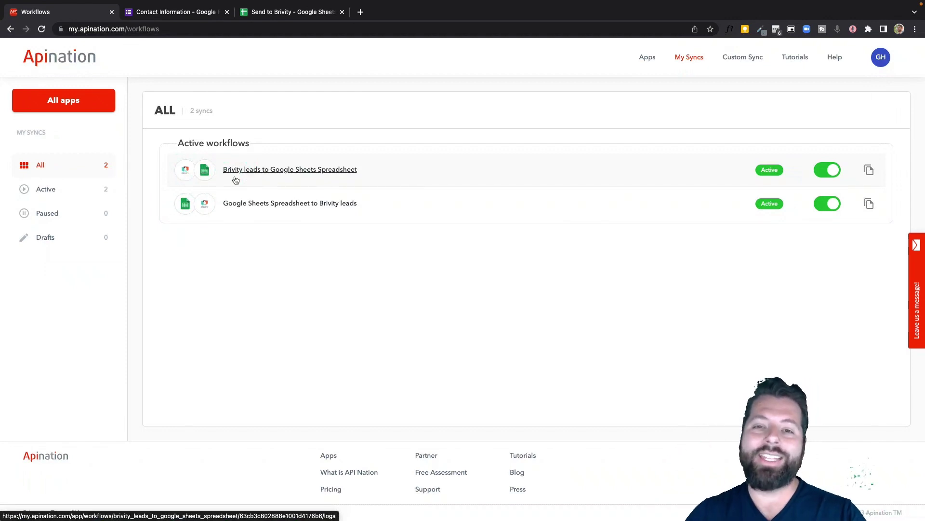
pyautogui.click(241, 207)
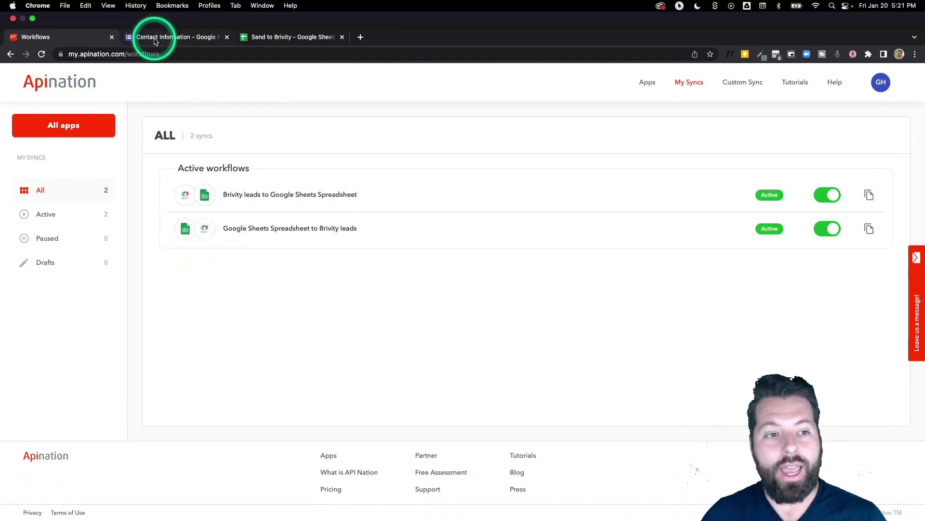
# Step: Go from the Contact Information form to the empty Send to Brivity response sheet
pyautogui.click(159, 12)
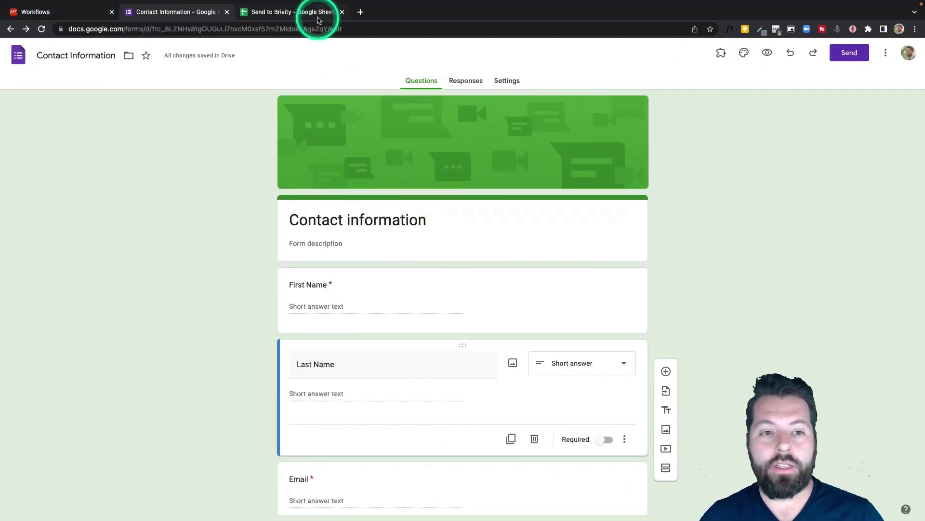
pyautogui.click(286, 13)
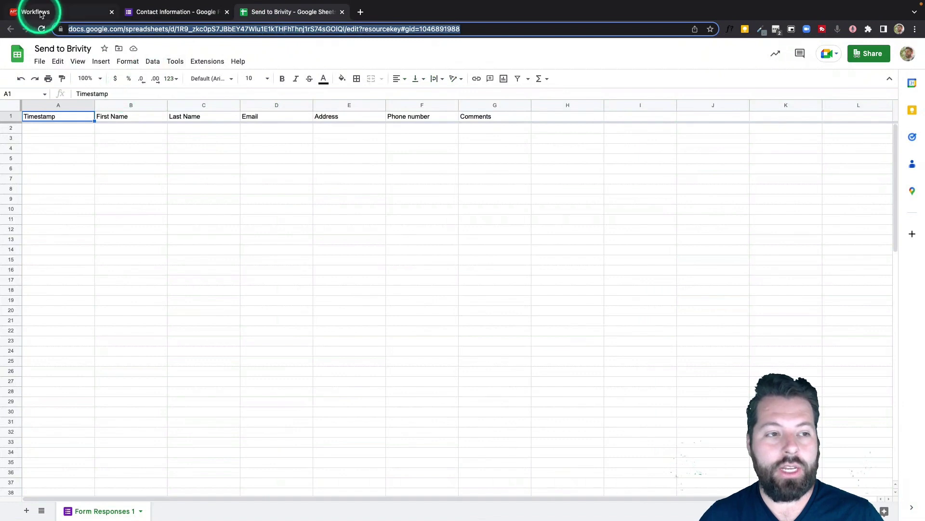